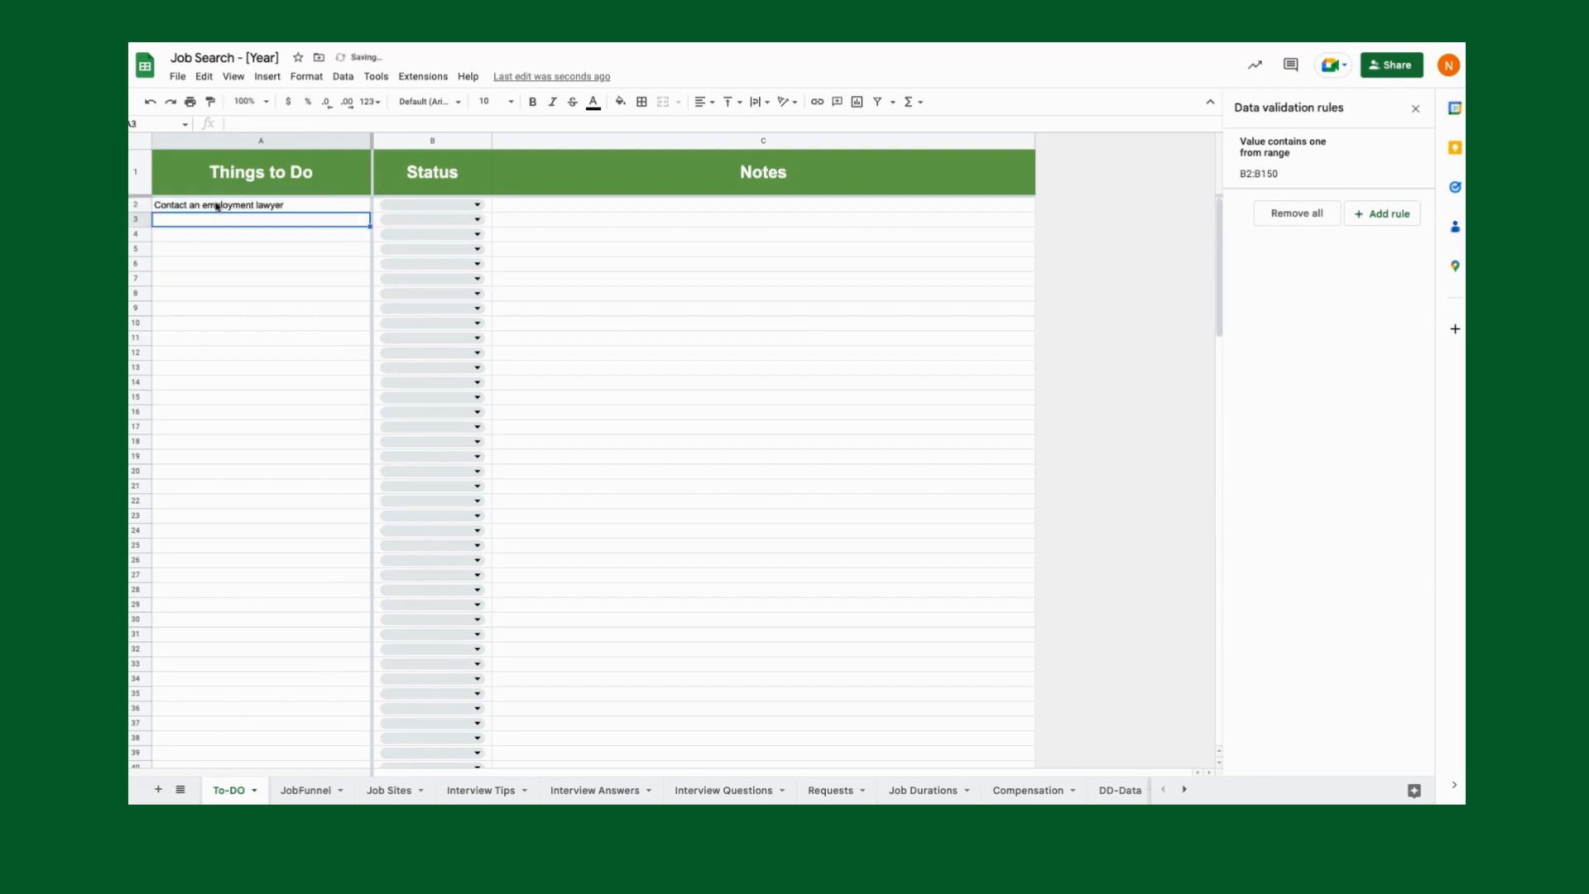
# Add "Workout" in A3 and "Apply for EI" in A4 to the Things to Do list.
pyautogui.write('Workout')
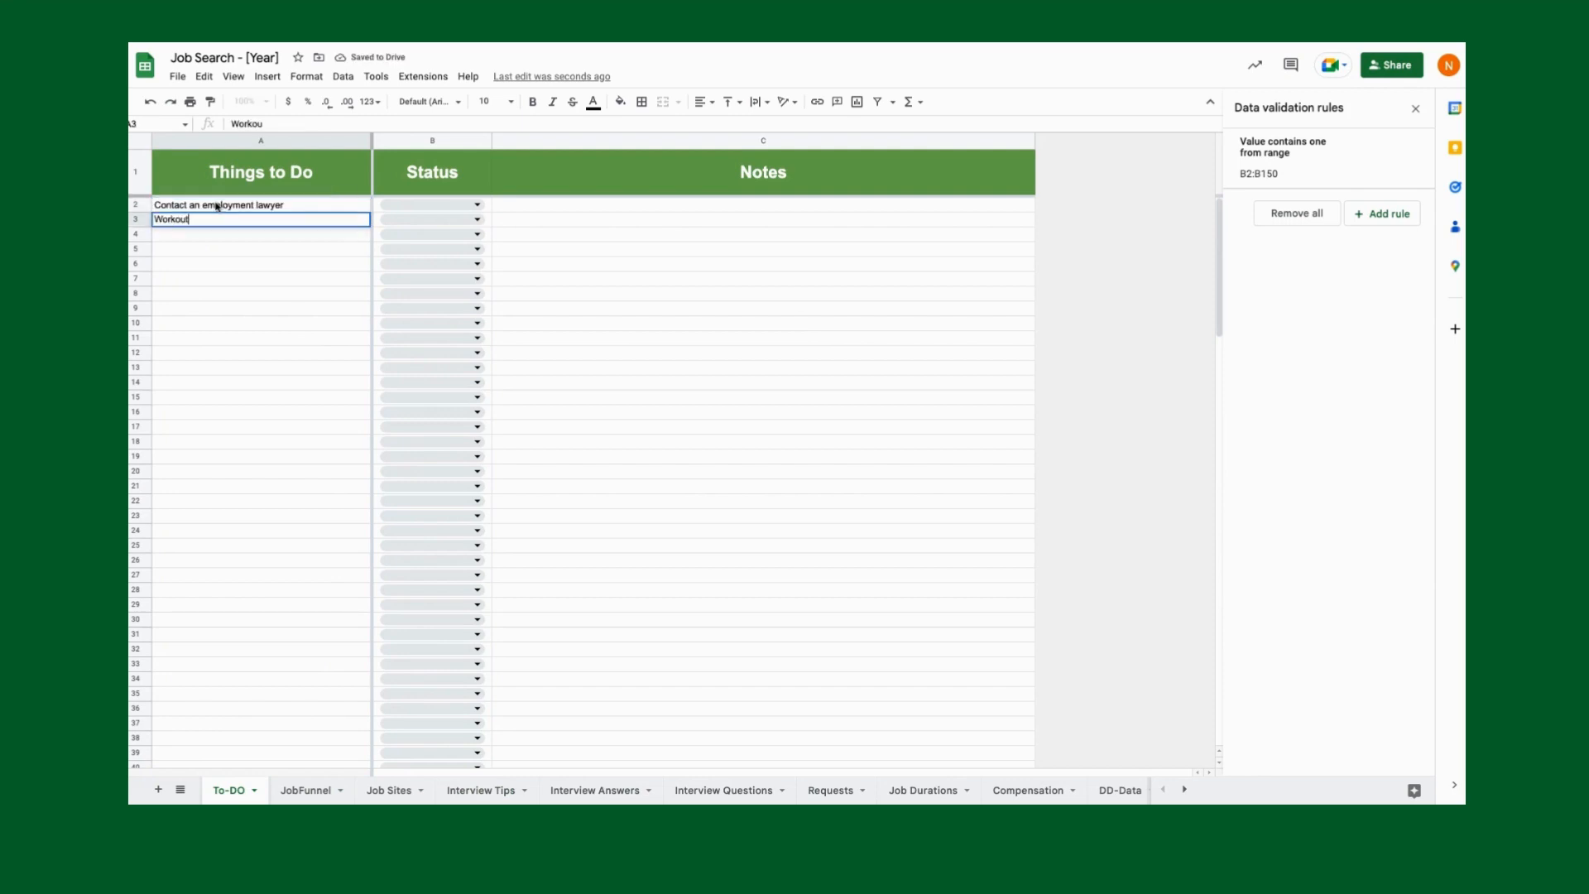
pyautogui.press('Return')
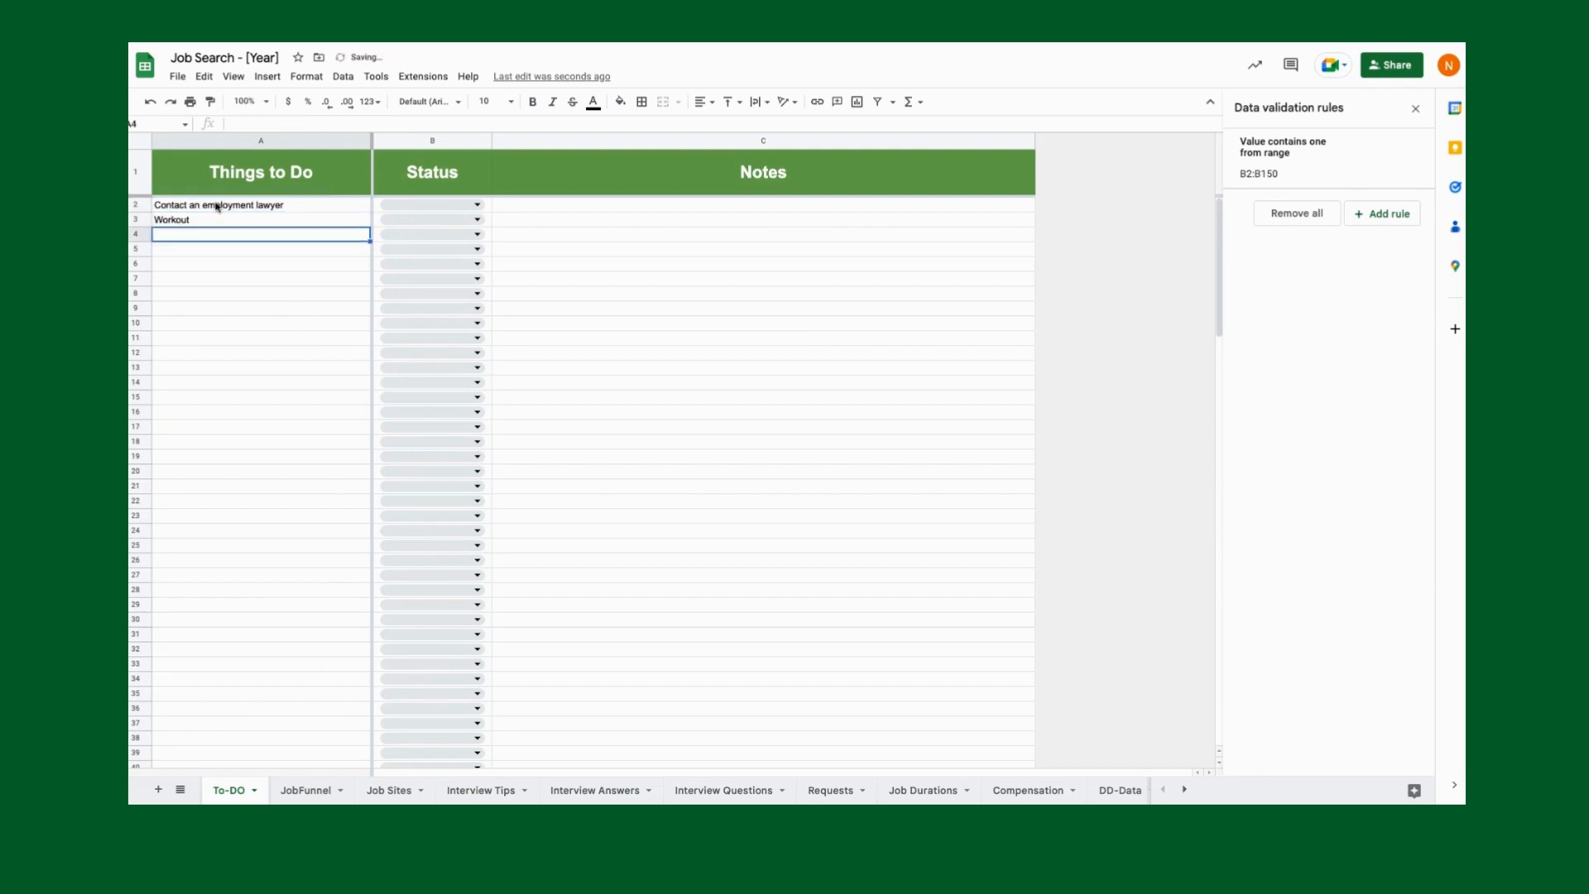
pyautogui.write('Apply for El')
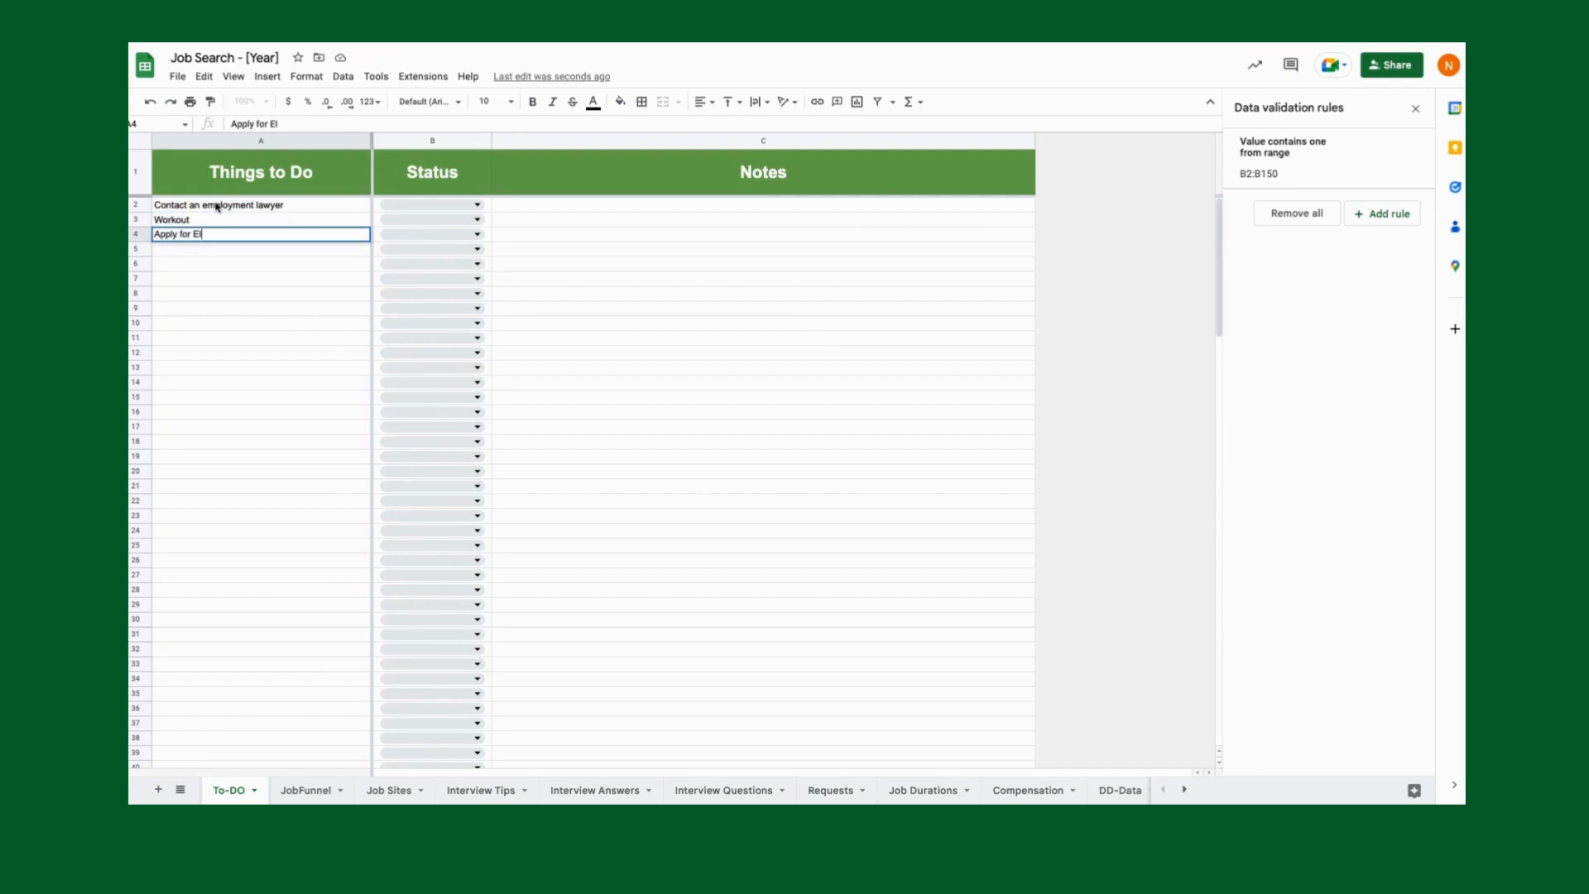
# Set the status of the three listed tasks in B2 through B4 to To-Do.
pyautogui.click(478, 204)
pyautogui.click(430, 220)
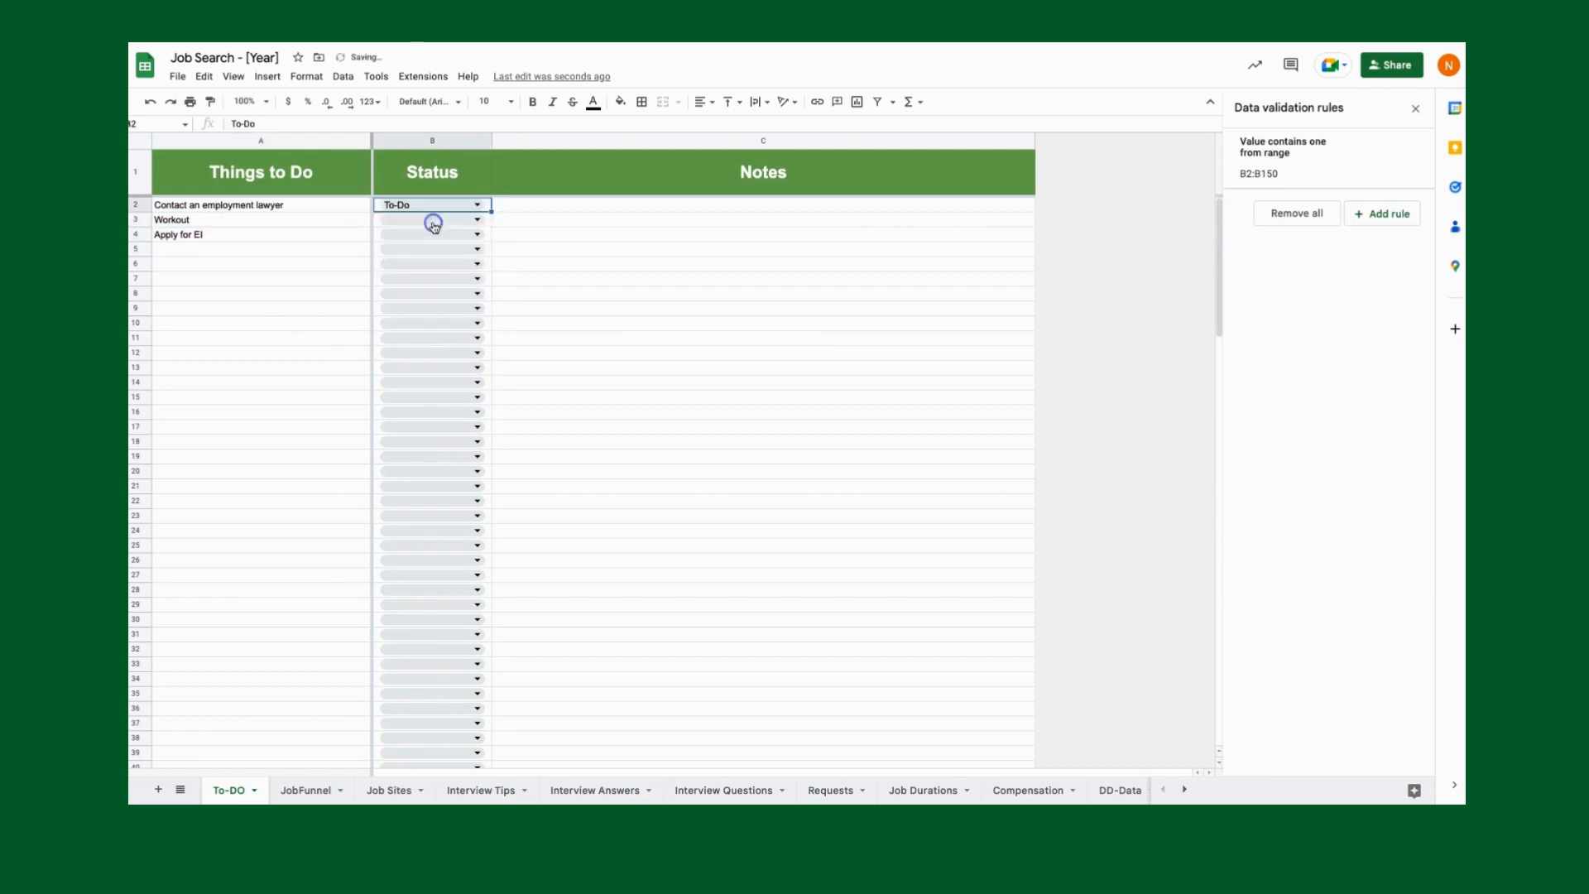
pyautogui.click(478, 219)
pyautogui.click(433, 236)
pyautogui.click(478, 236)
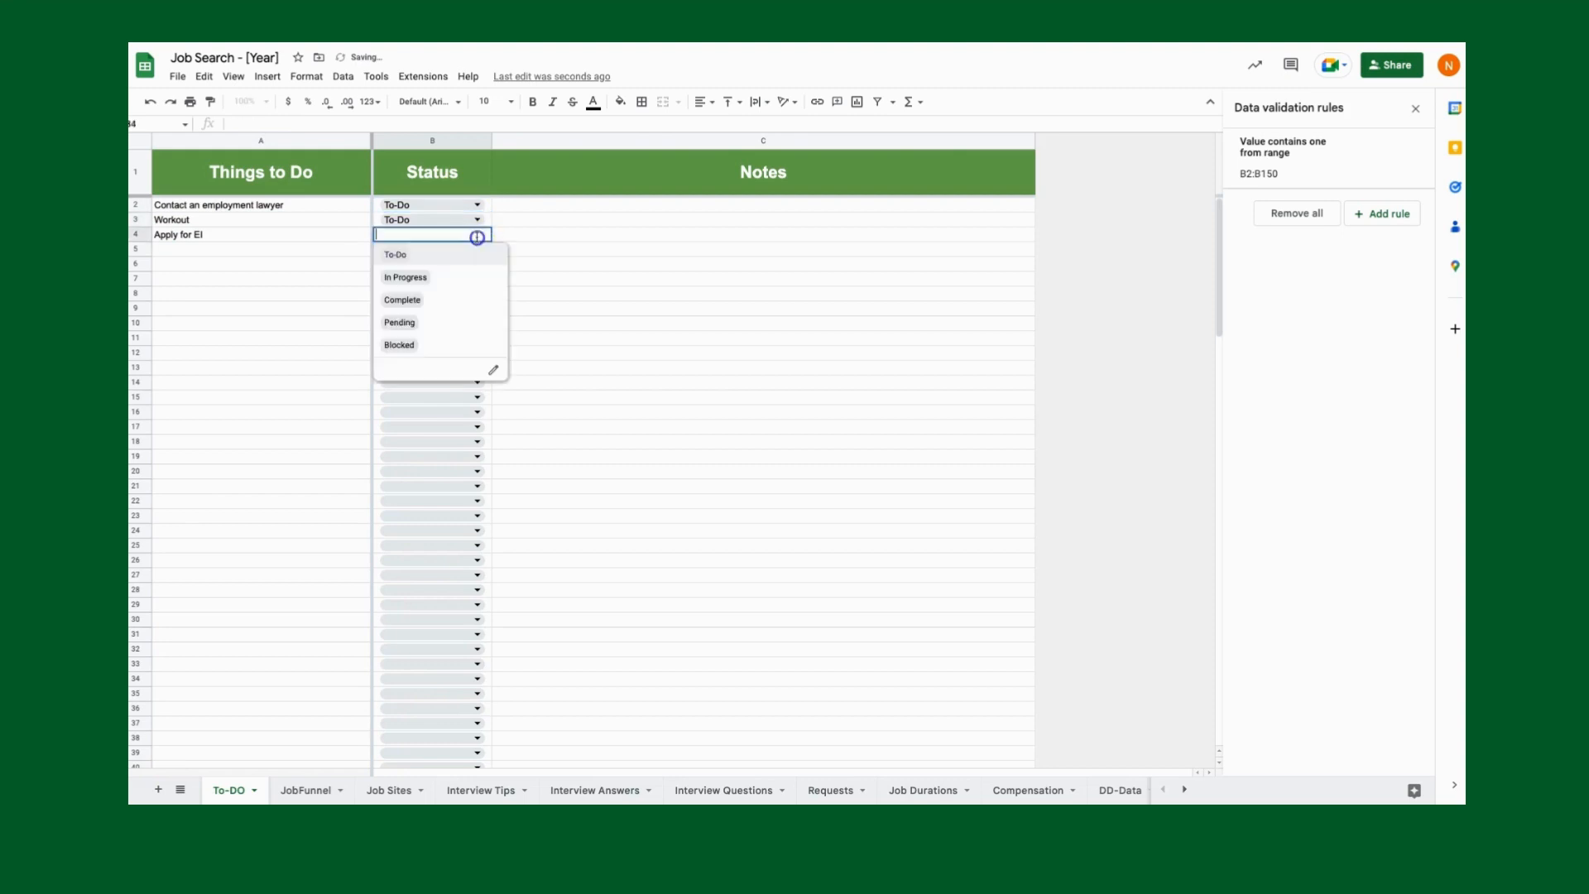
pyautogui.click(438, 255)
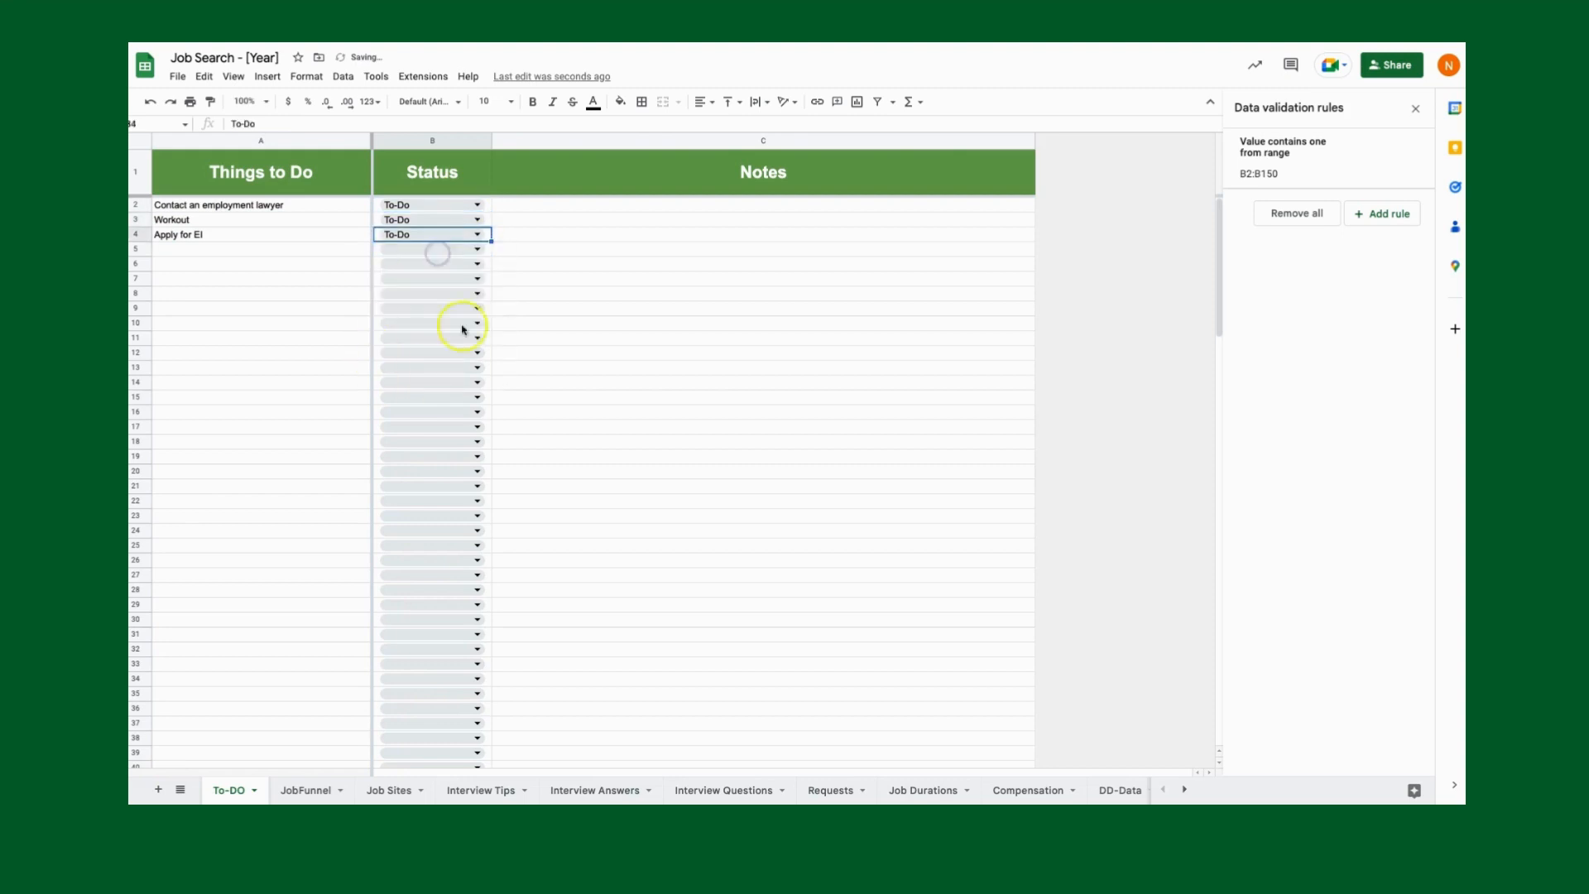
# Edit the Status dropdown rule from B5, coloring the To-Do option light gray and In Progress light yellow.
pyautogui.click(467, 251)
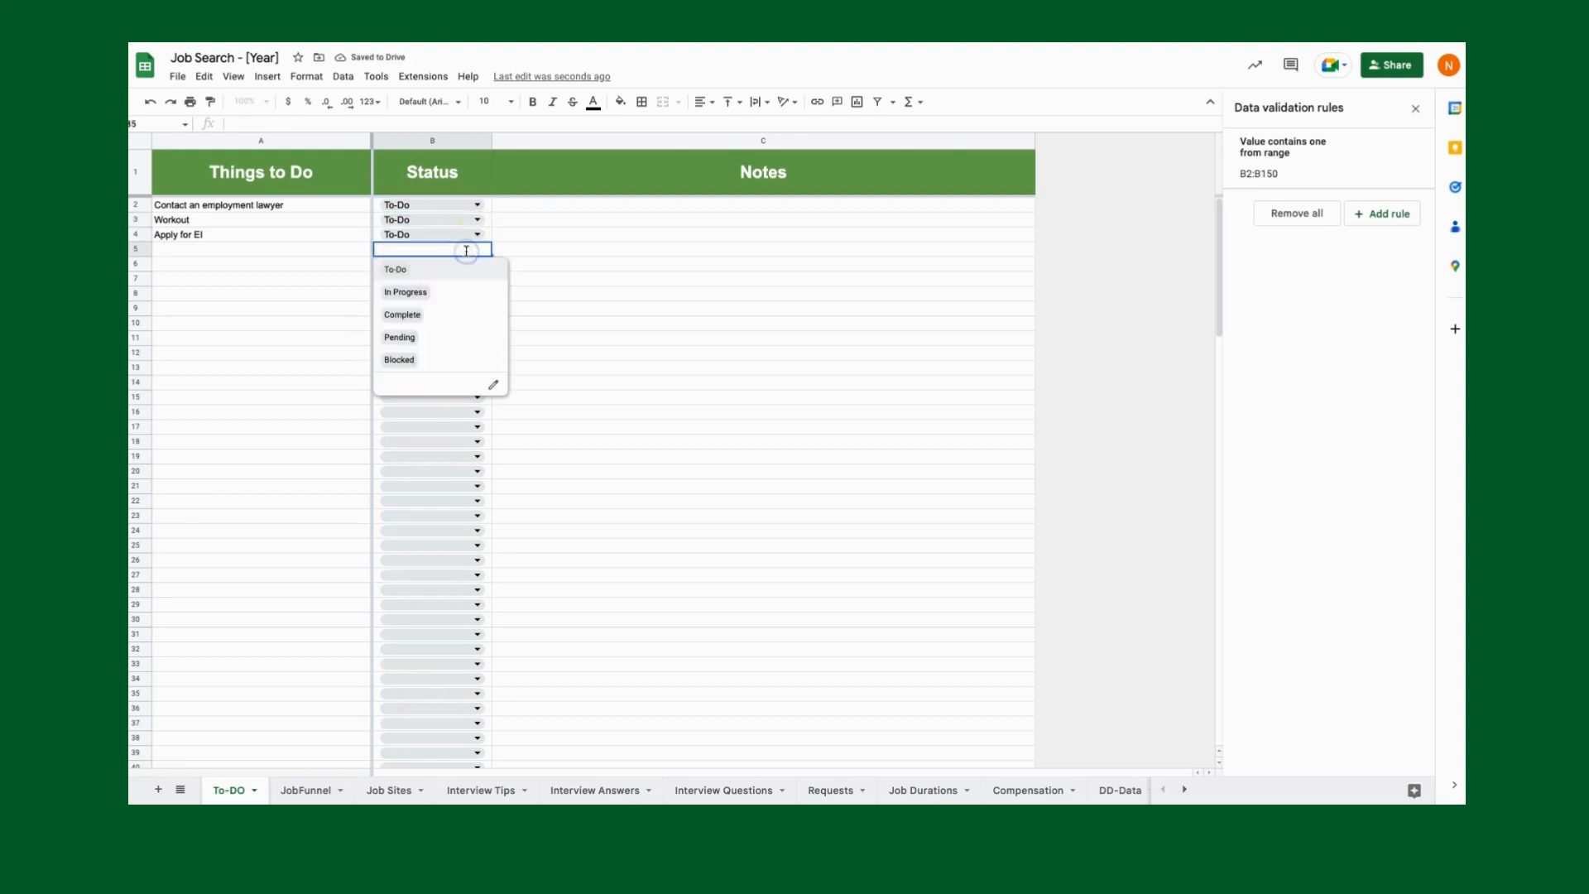
pyautogui.click(497, 384)
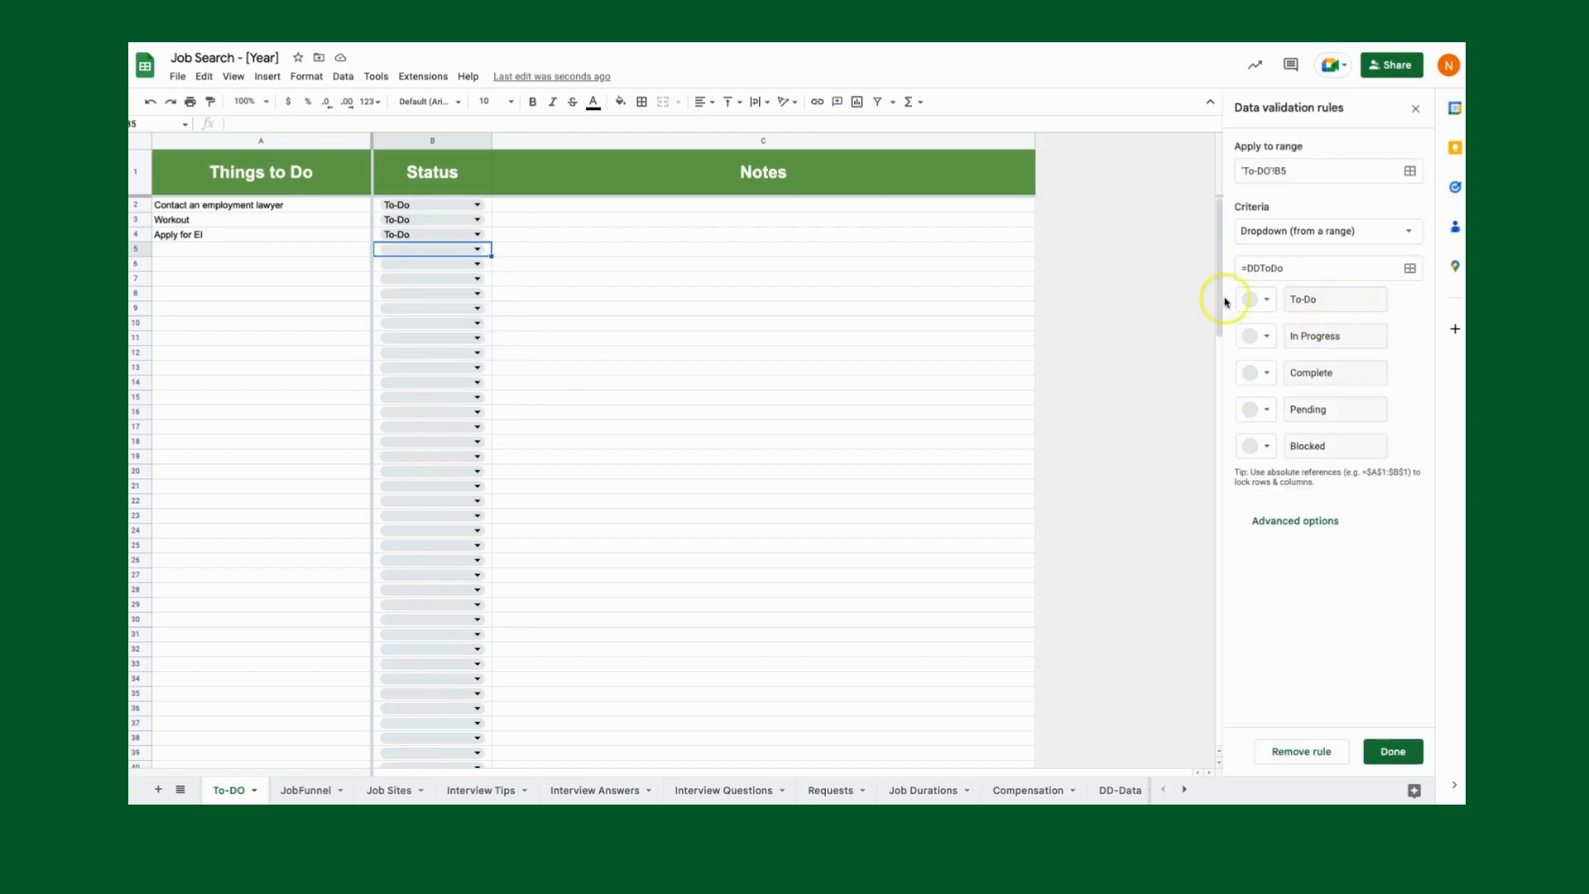
pyautogui.click(1270, 303)
pyautogui.click(1265, 353)
pyautogui.click(1269, 335)
pyautogui.click(1326, 383)
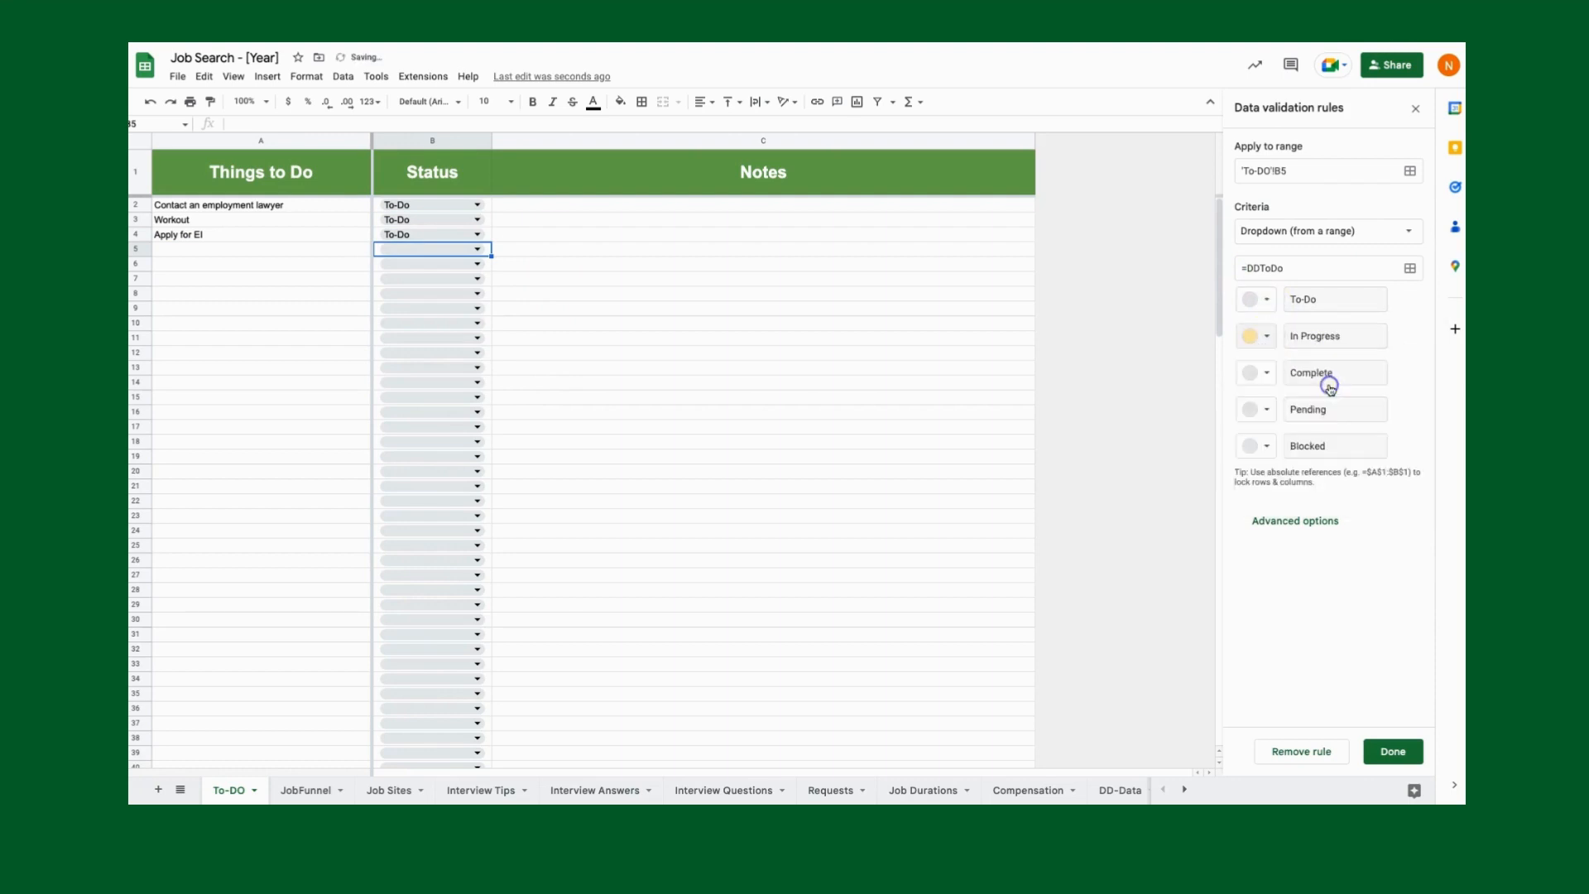
# Color Complete light green, Pending light orange and Blocked dark red, and apply the rule changes to all matching dropdowns.
pyautogui.click(1266, 372)
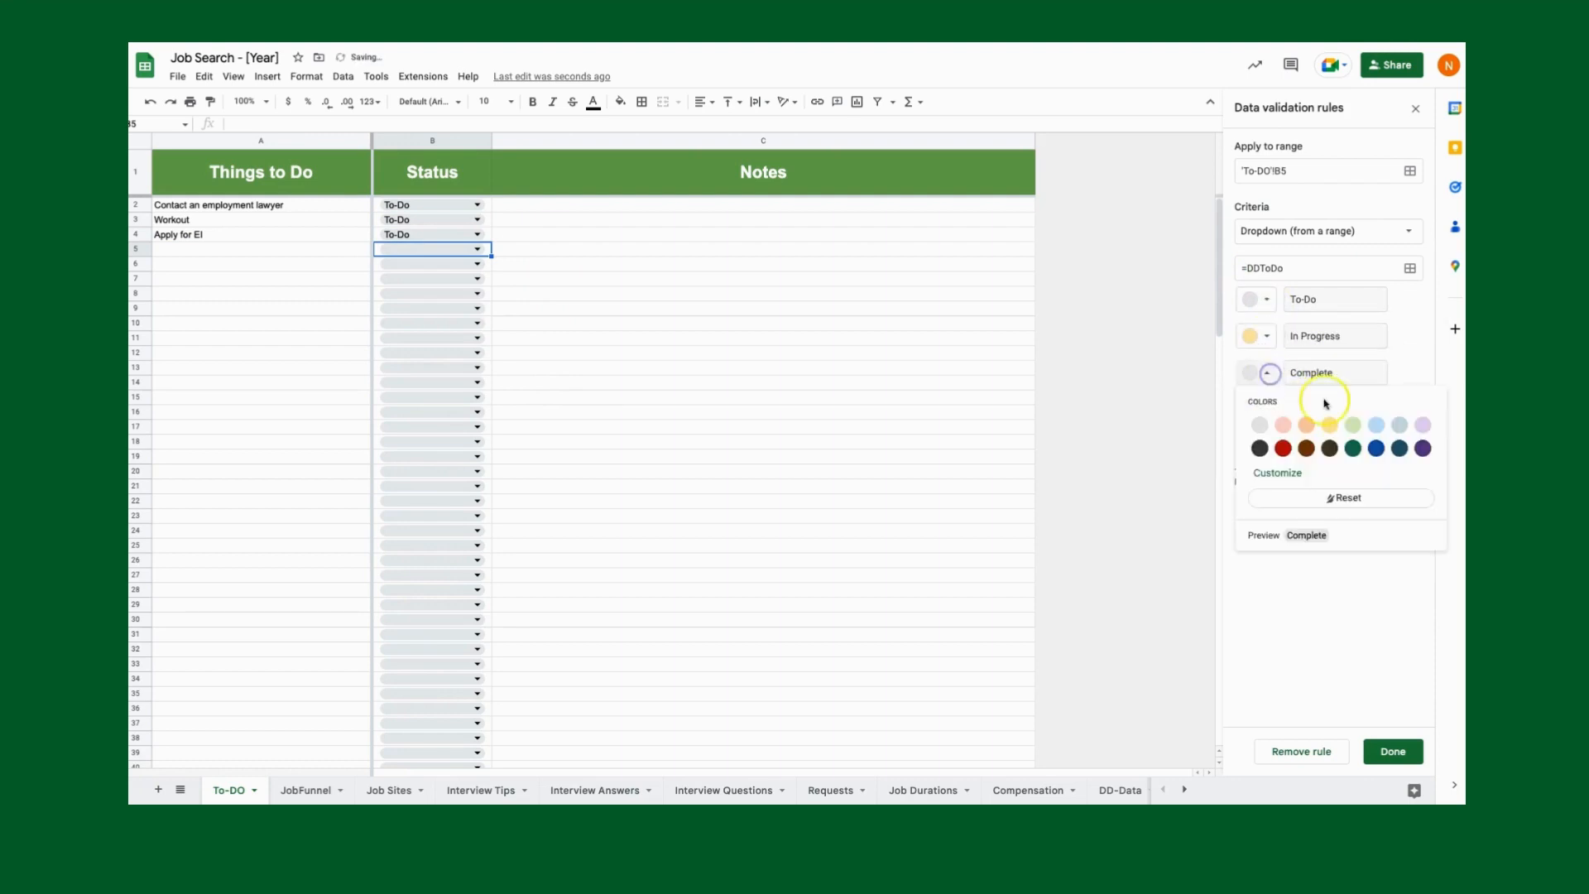
pyautogui.click(1356, 432)
pyautogui.click(1266, 409)
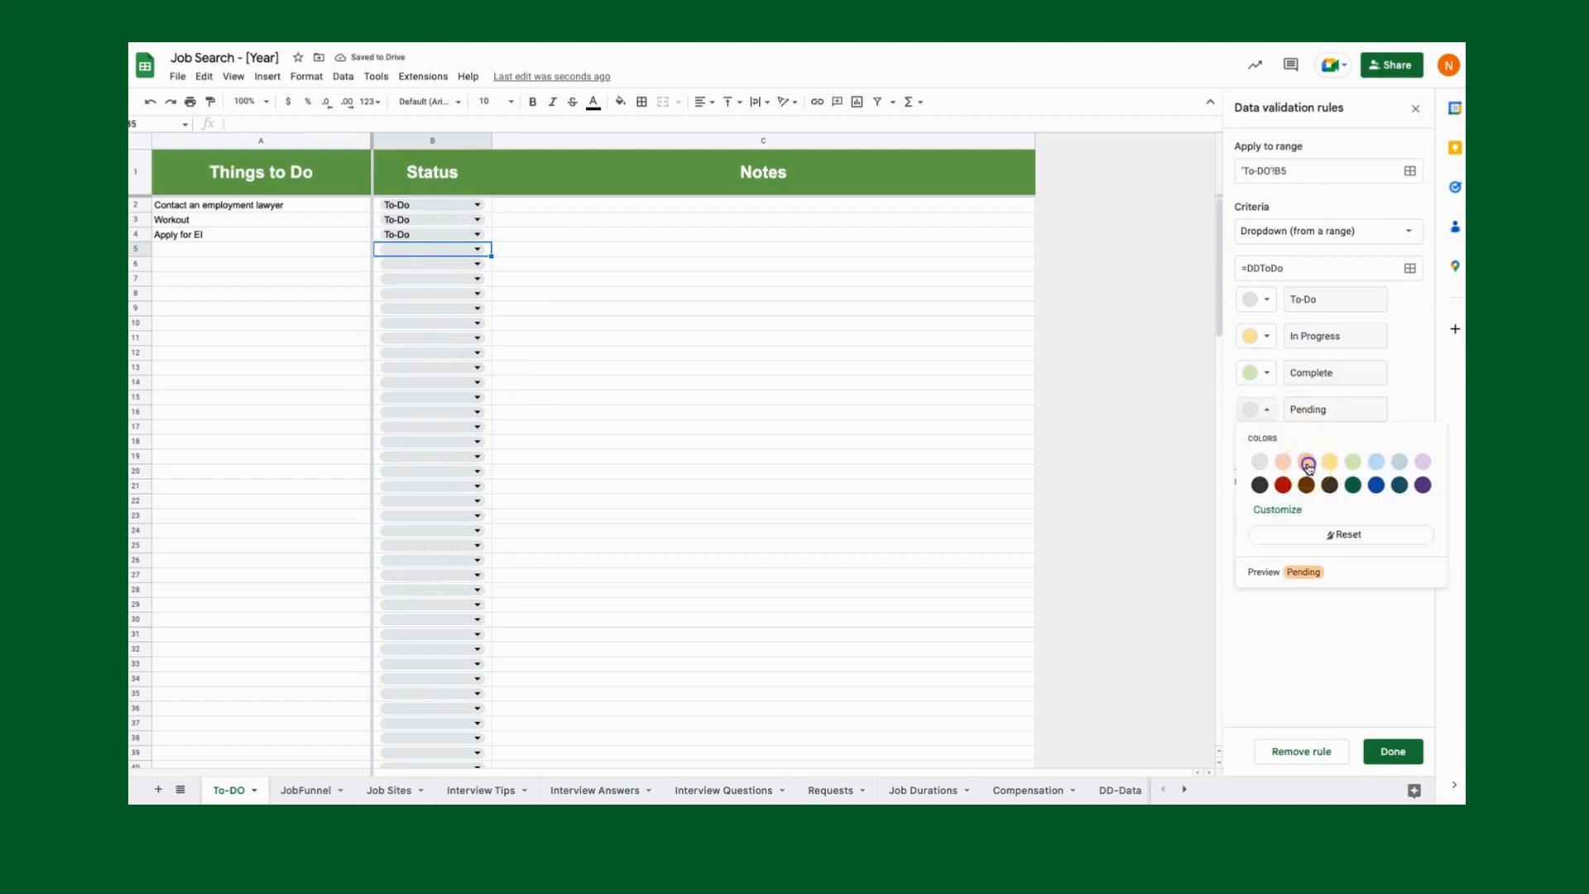
pyautogui.click(1306, 464)
pyautogui.click(1259, 445)
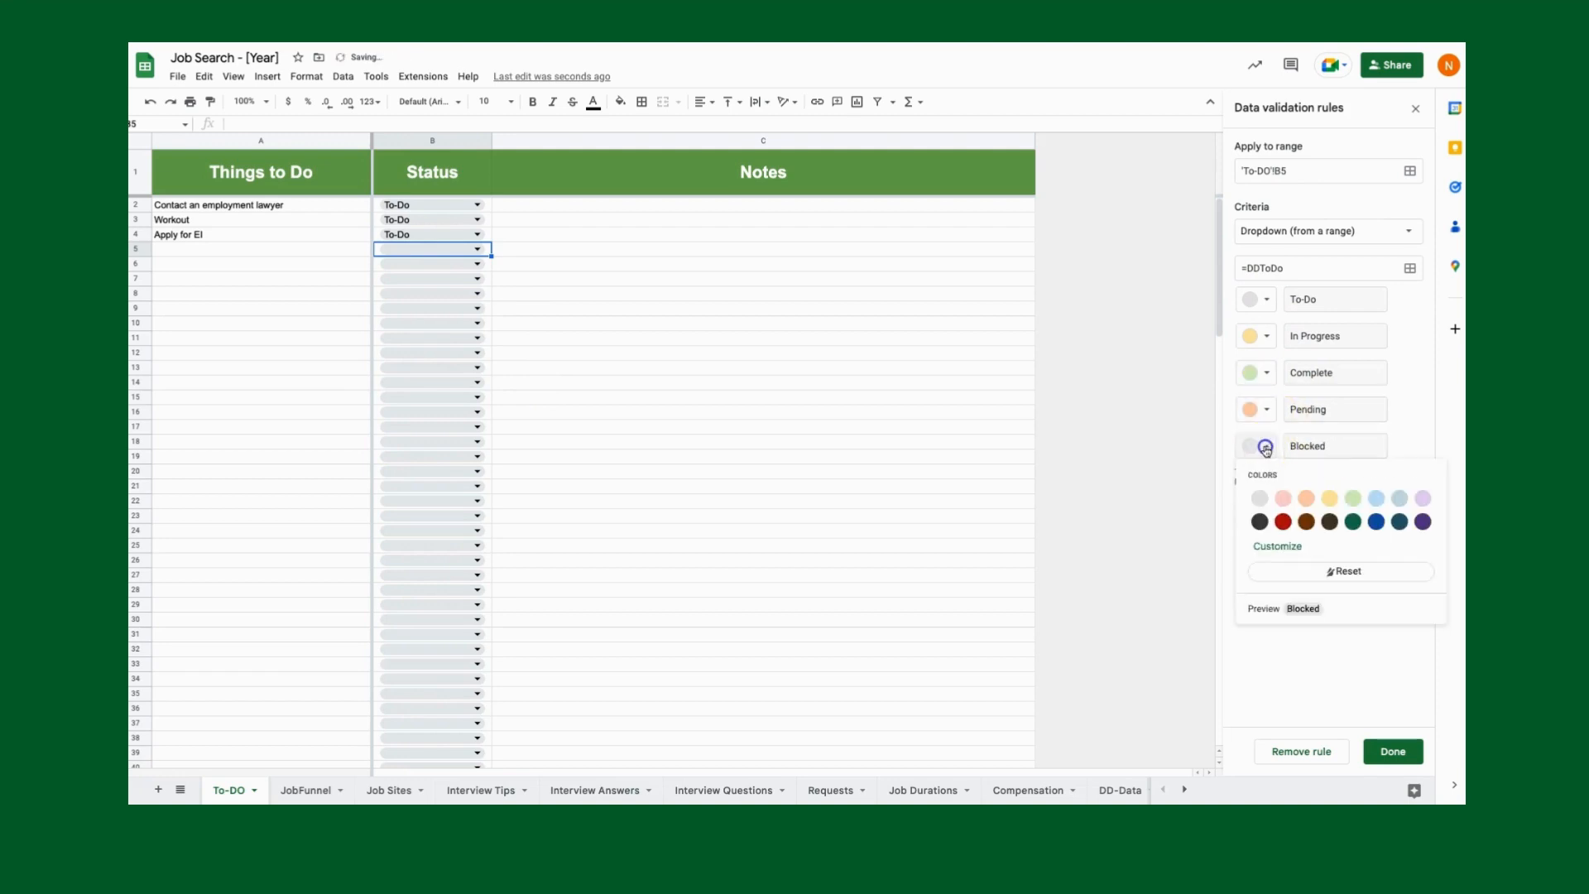
pyautogui.click(1284, 521)
pyautogui.click(1393, 752)
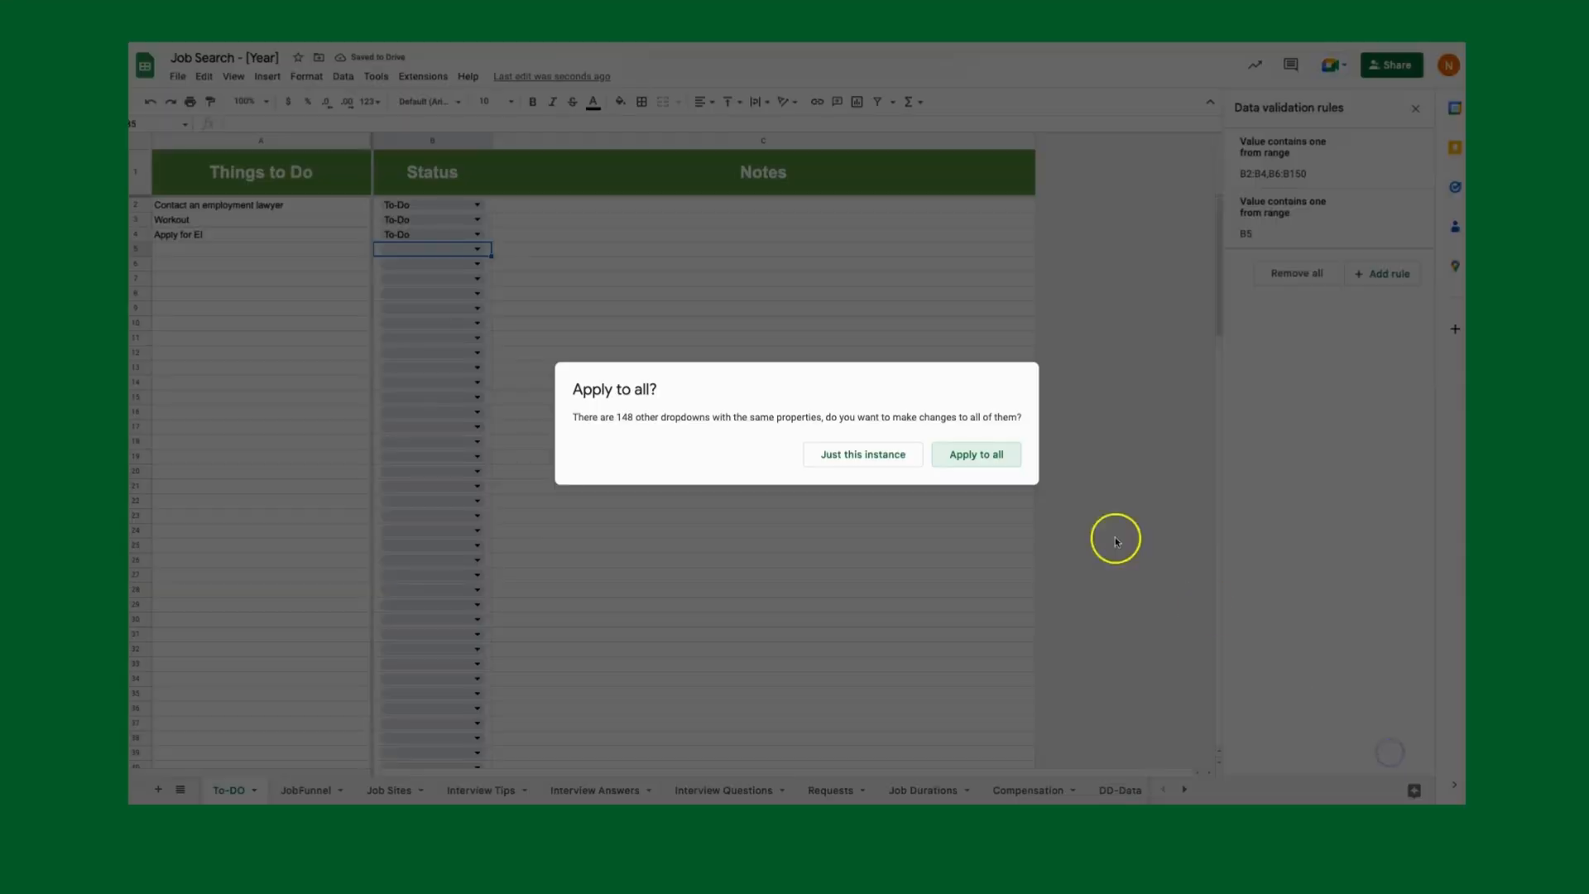
pyautogui.click(997, 455)
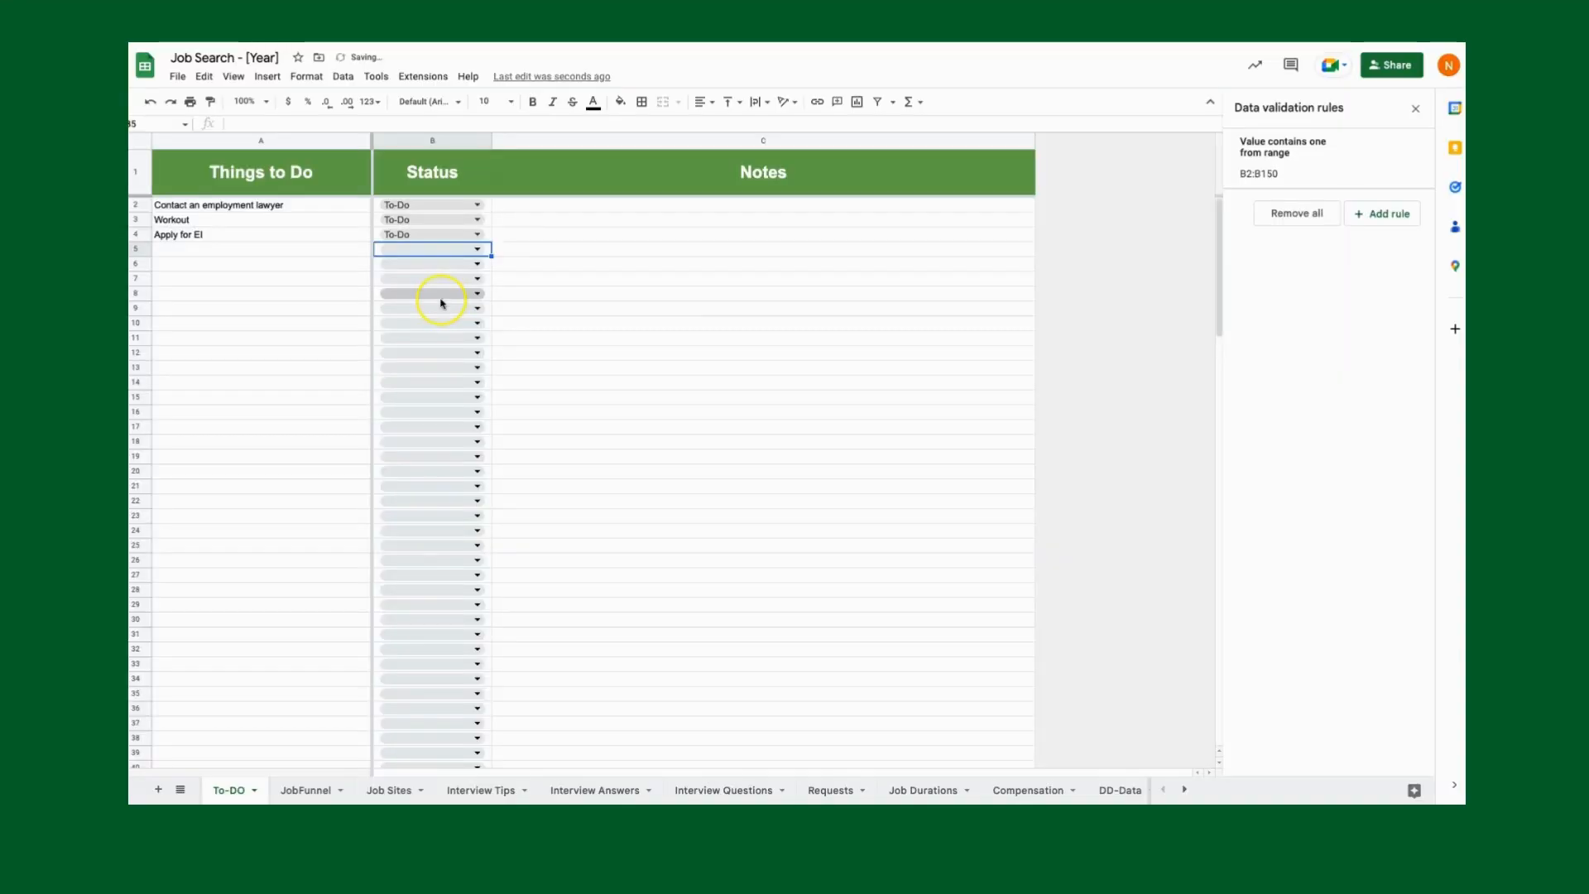
# Set the status in B5 to Blocked and in B6 to Pending.
pyautogui.click(481, 249)
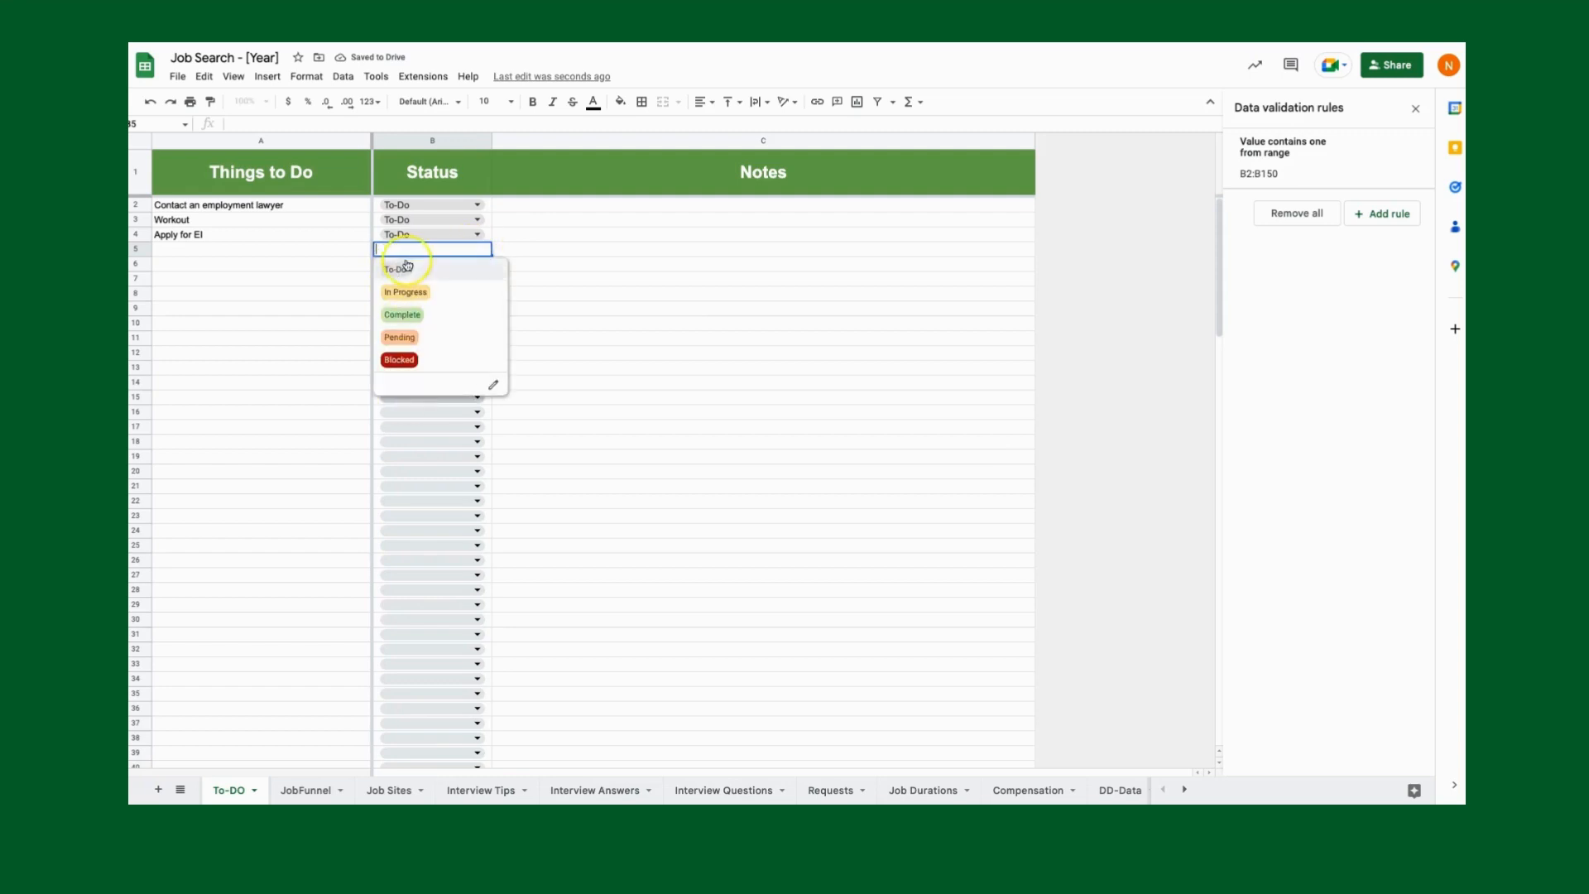
pyautogui.click(409, 359)
pyautogui.click(480, 264)
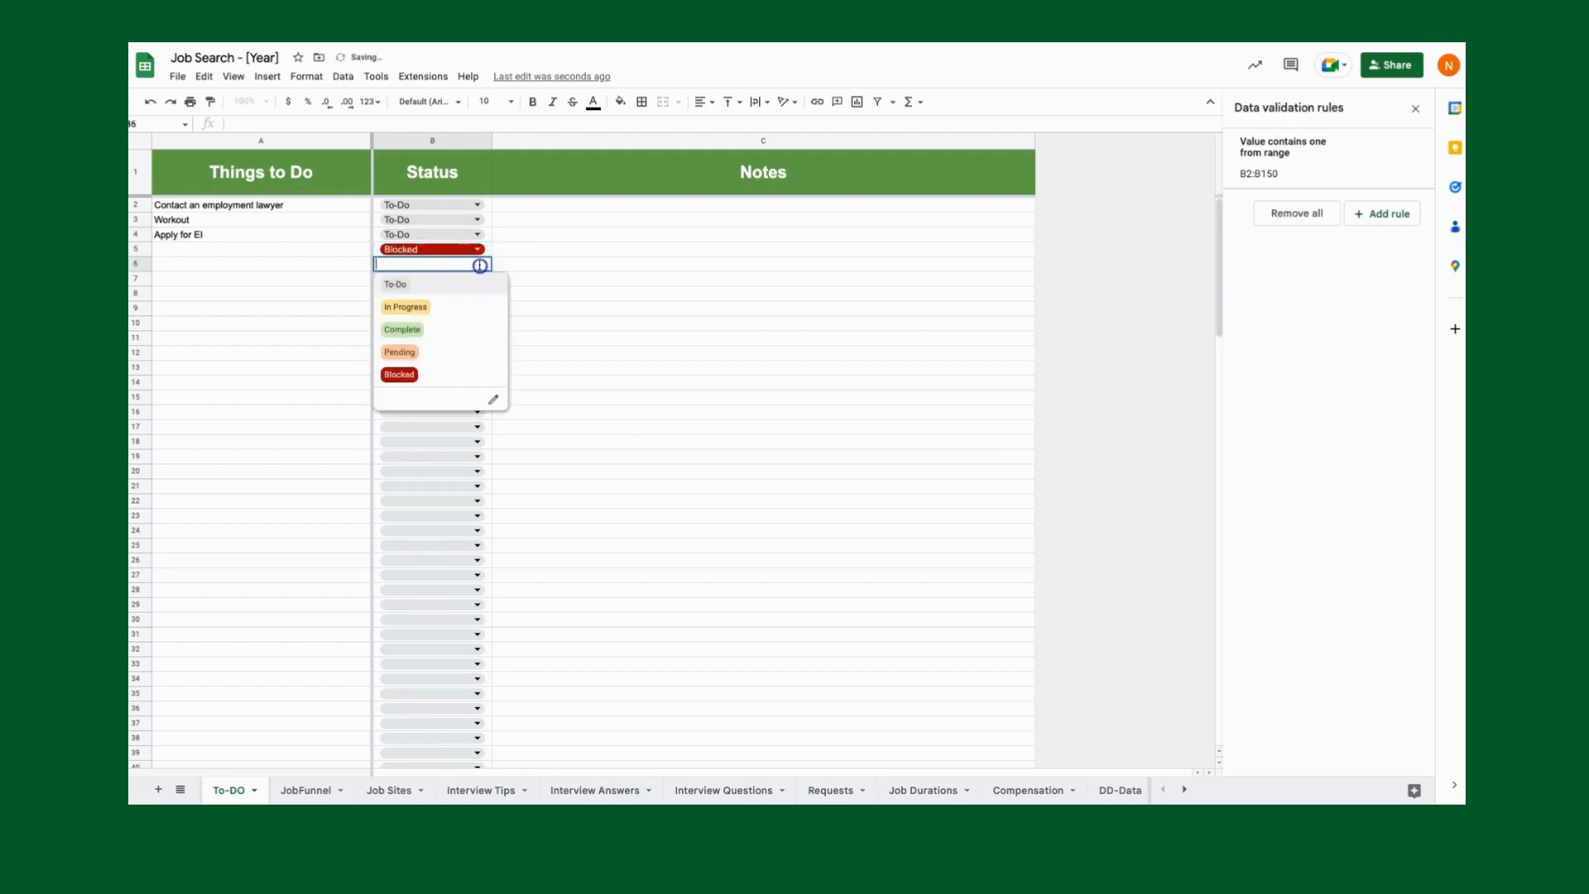
pyautogui.click(418, 353)
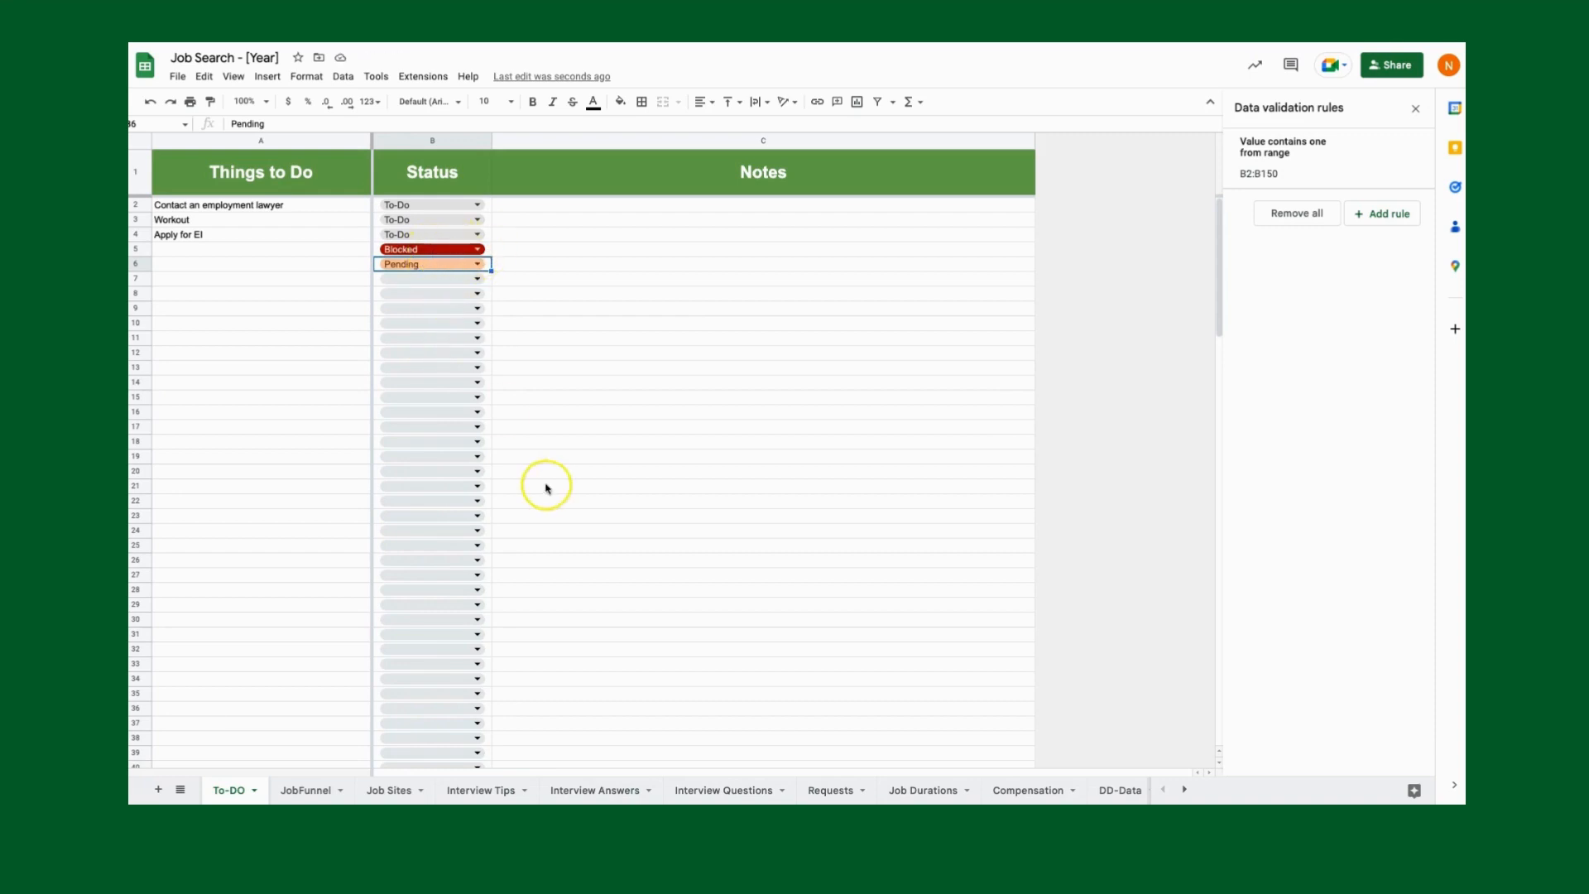
# View the Requests sheet and return to the To-DO sheet.
pyautogui.click(841, 792)
pyautogui.click(370, 201)
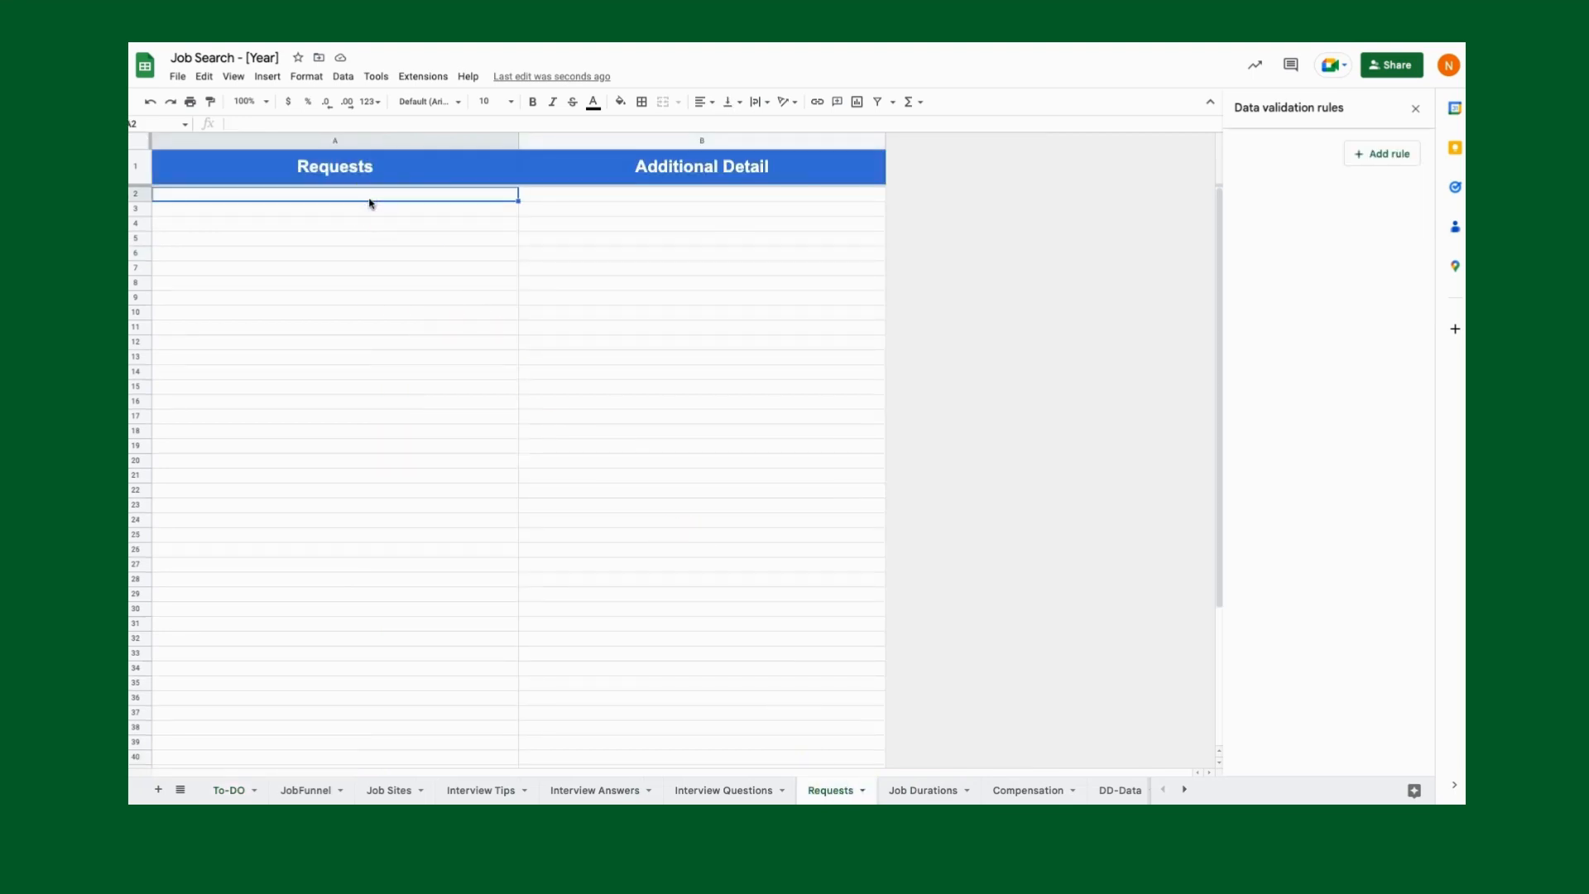
pyautogui.click(230, 790)
# On the JobFunnel sheet, open the Status dropdown rule of cell C2 for editing.
pyautogui.click(302, 792)
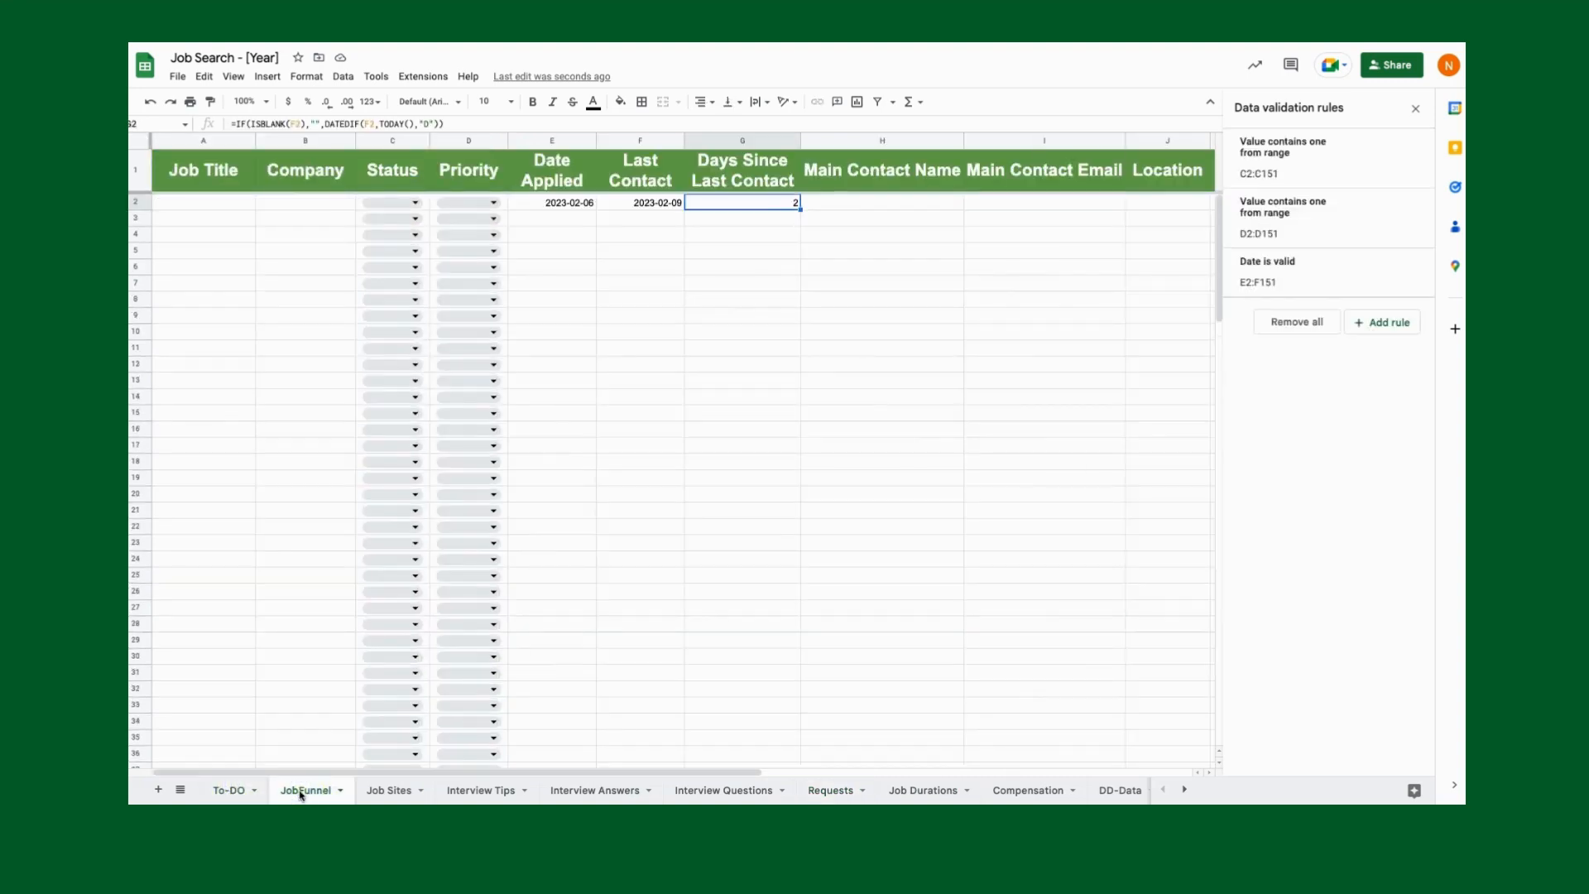
pyautogui.click(410, 202)
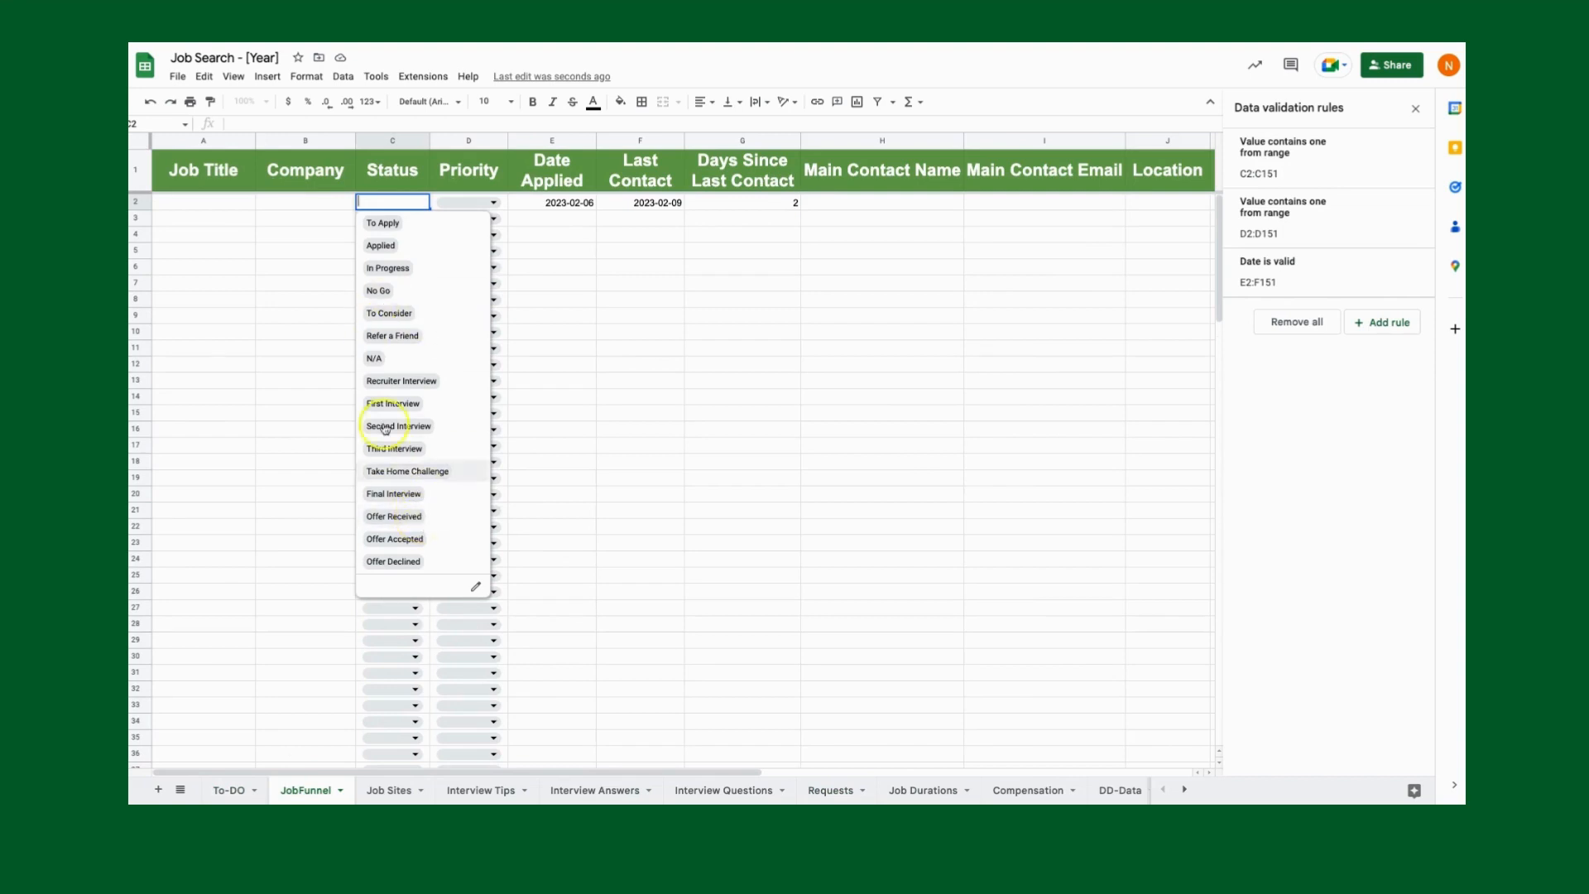
pyautogui.click(476, 586)
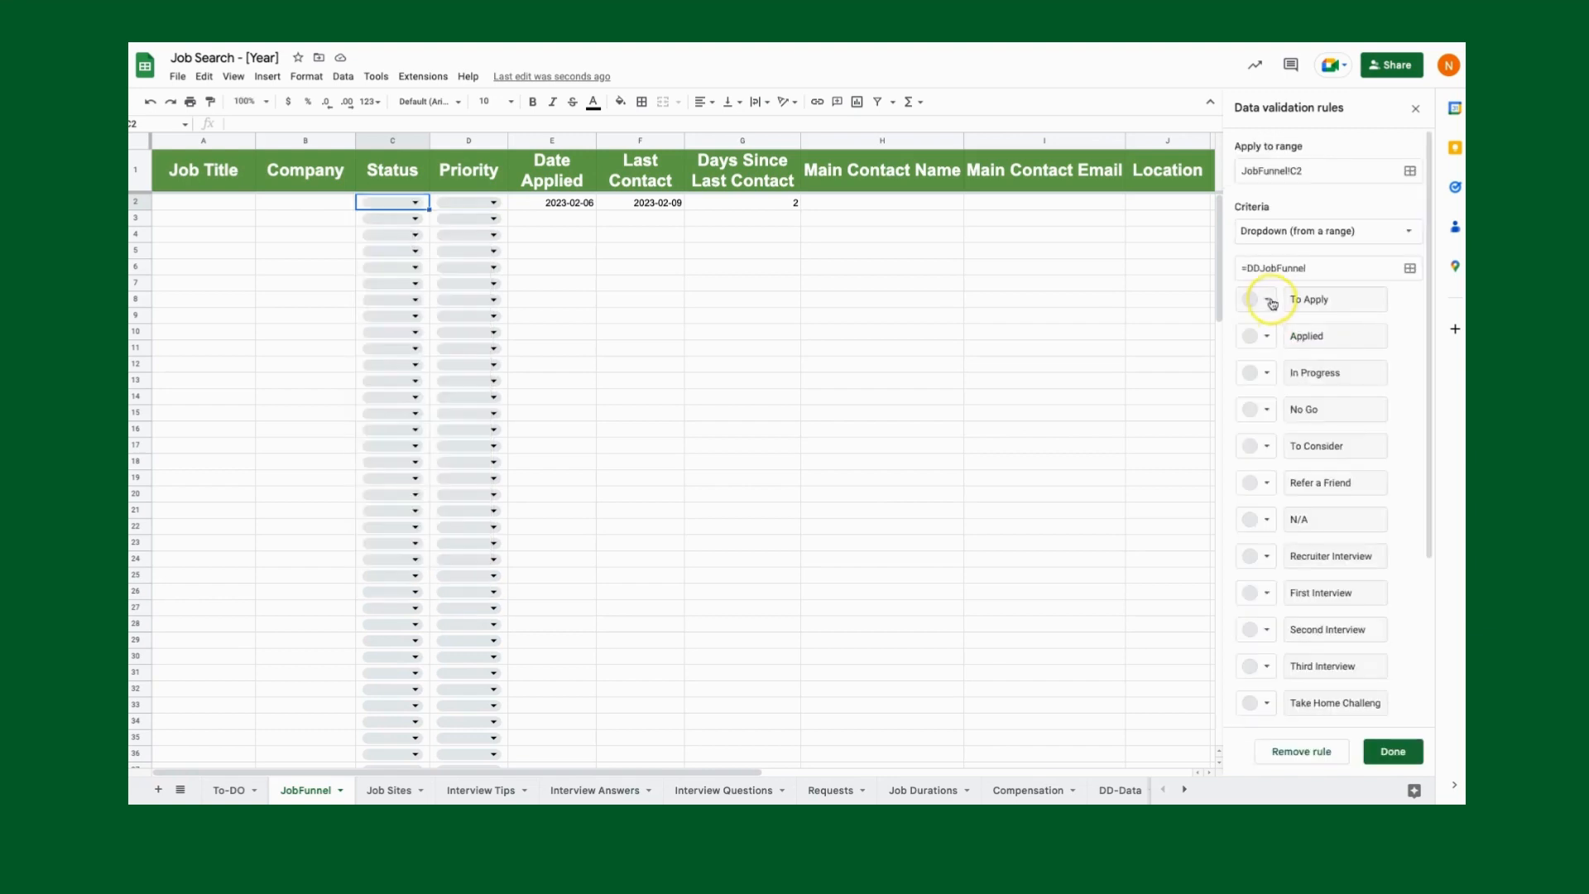
pyautogui.click(1266, 298)
pyautogui.click(1412, 299)
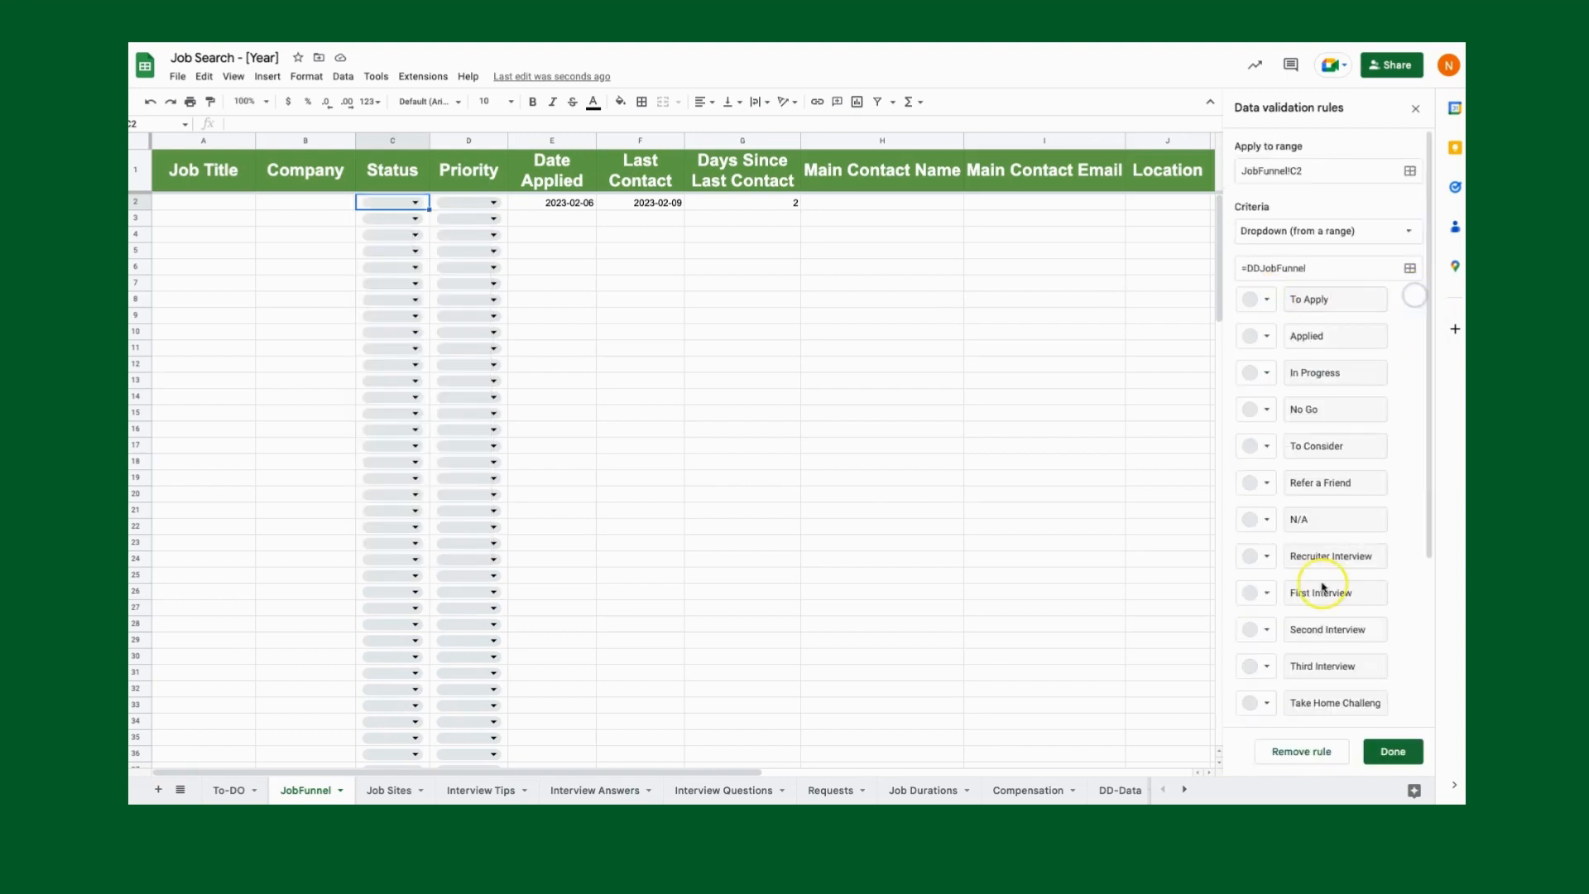
pyautogui.click(1268, 557)
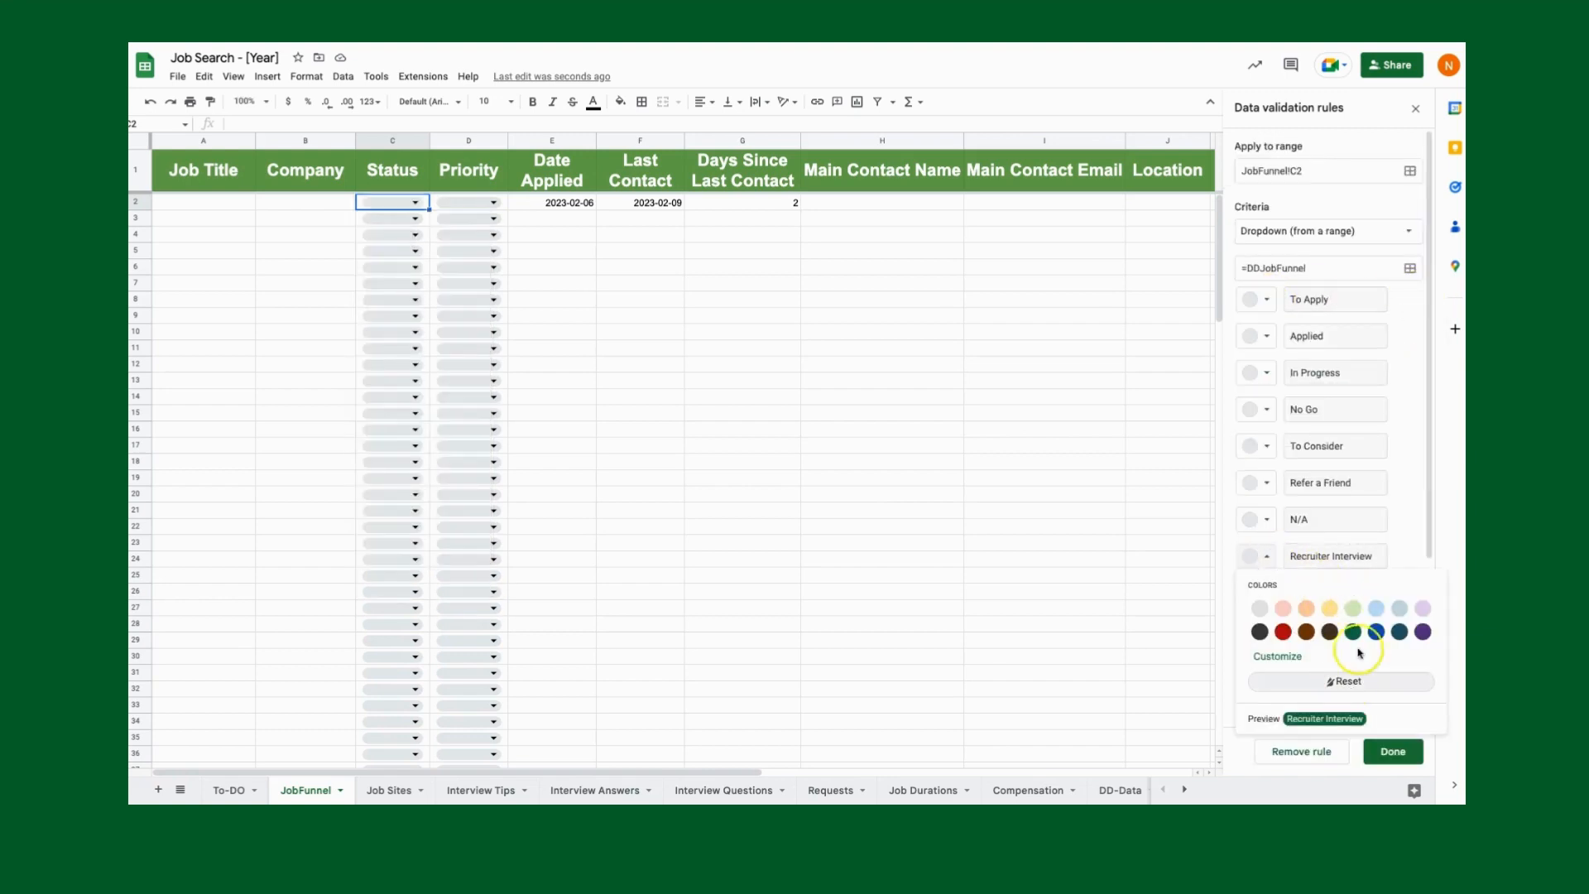
pyautogui.click(1354, 639)
pyautogui.click(1277, 655)
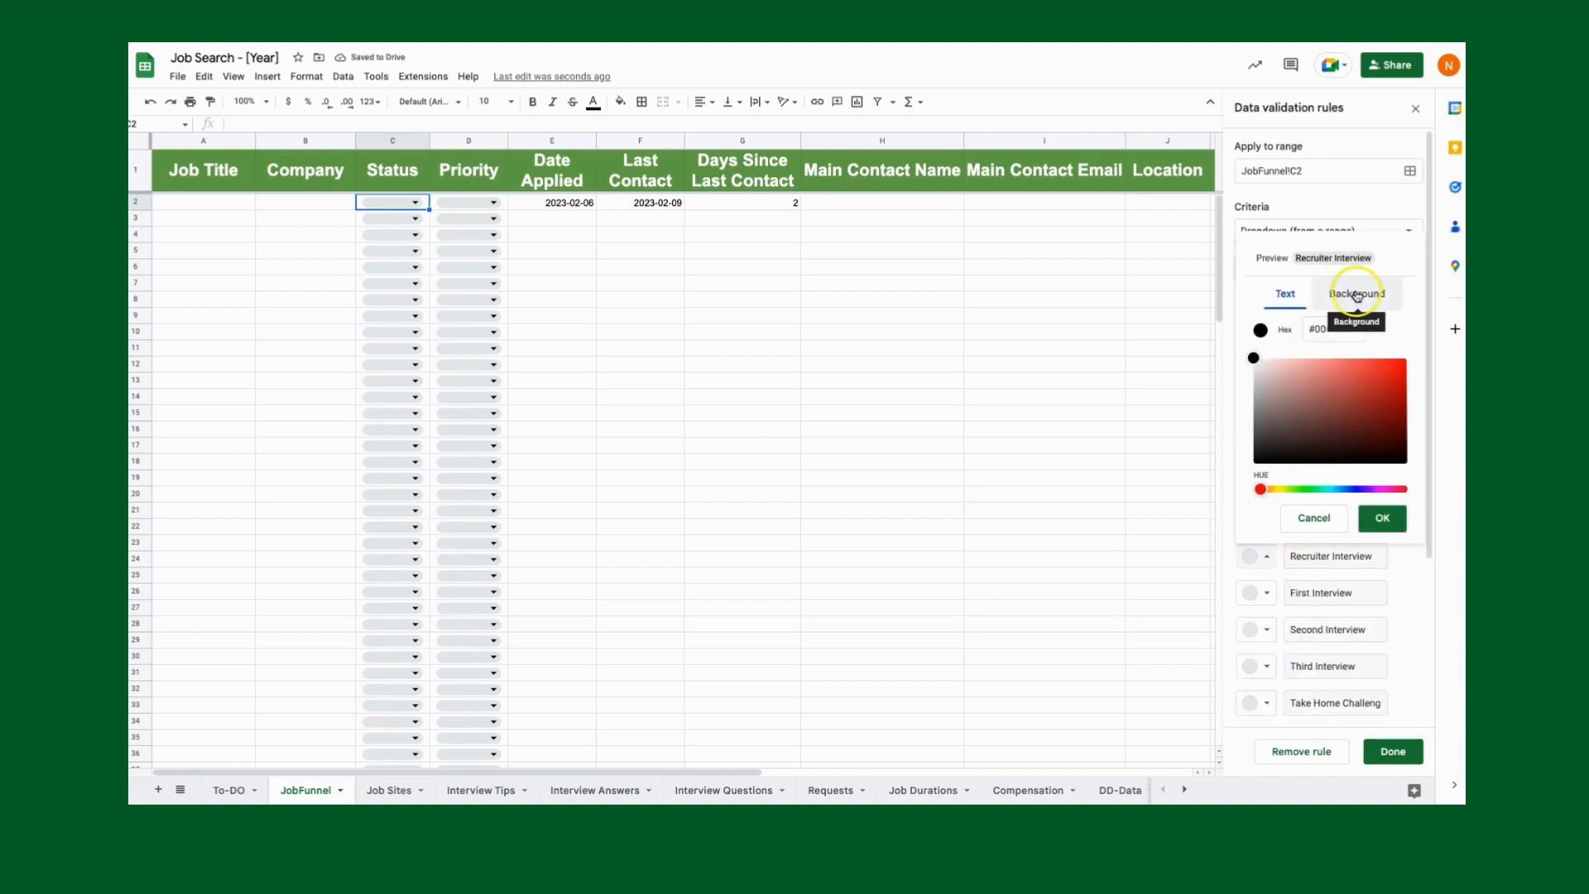
pyautogui.click(1327, 519)
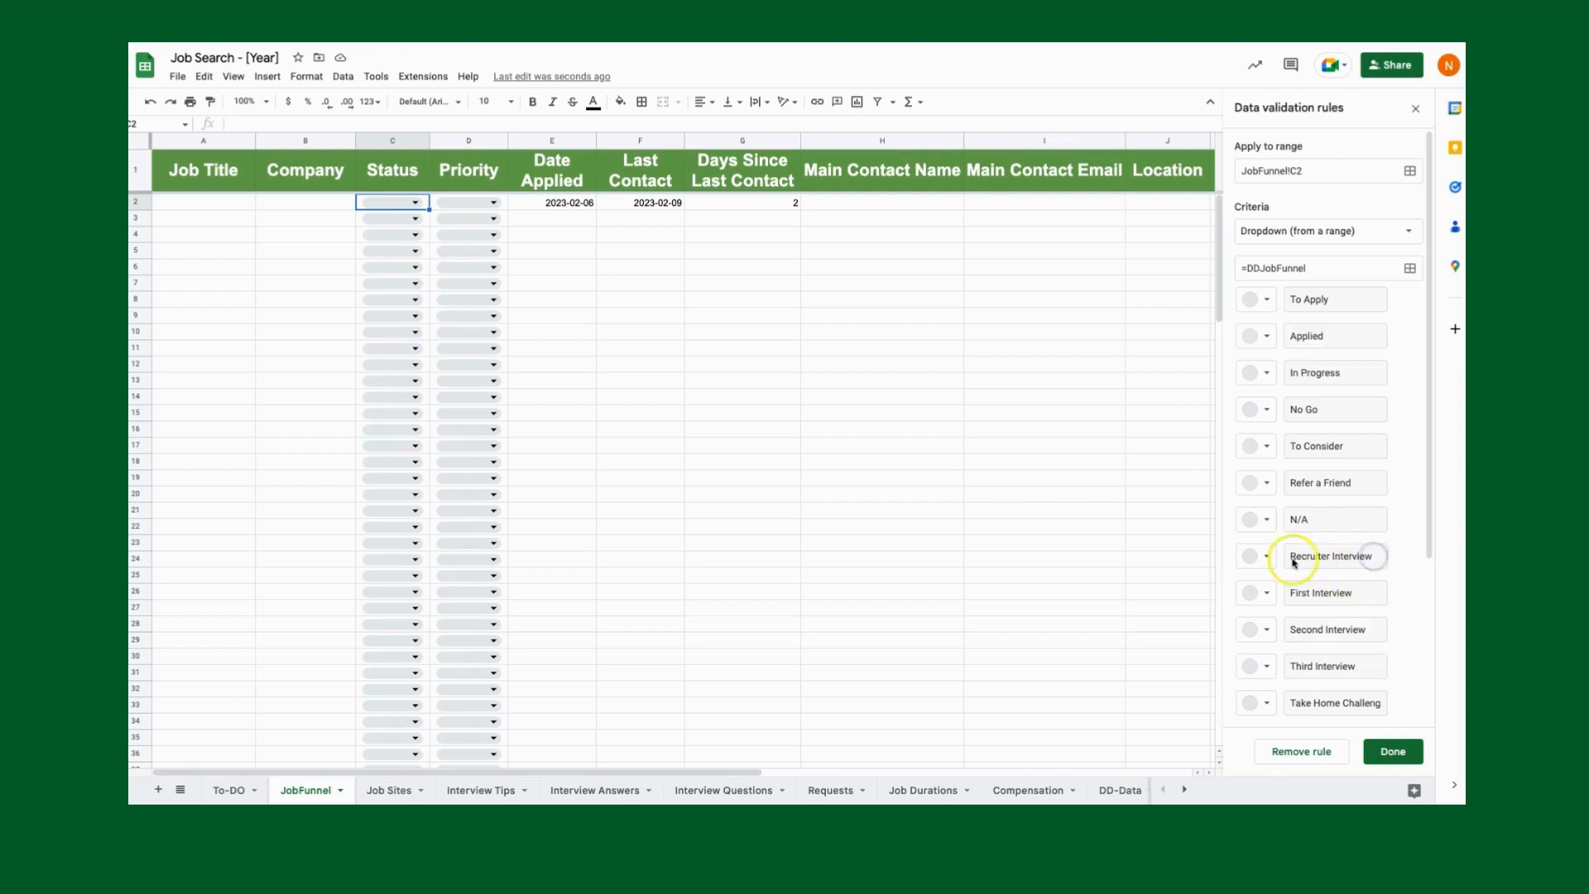
# Color the Recruiter Interview, First Interview and Second Interview options light green.
pyautogui.click(1266, 556)
pyautogui.click(1353, 609)
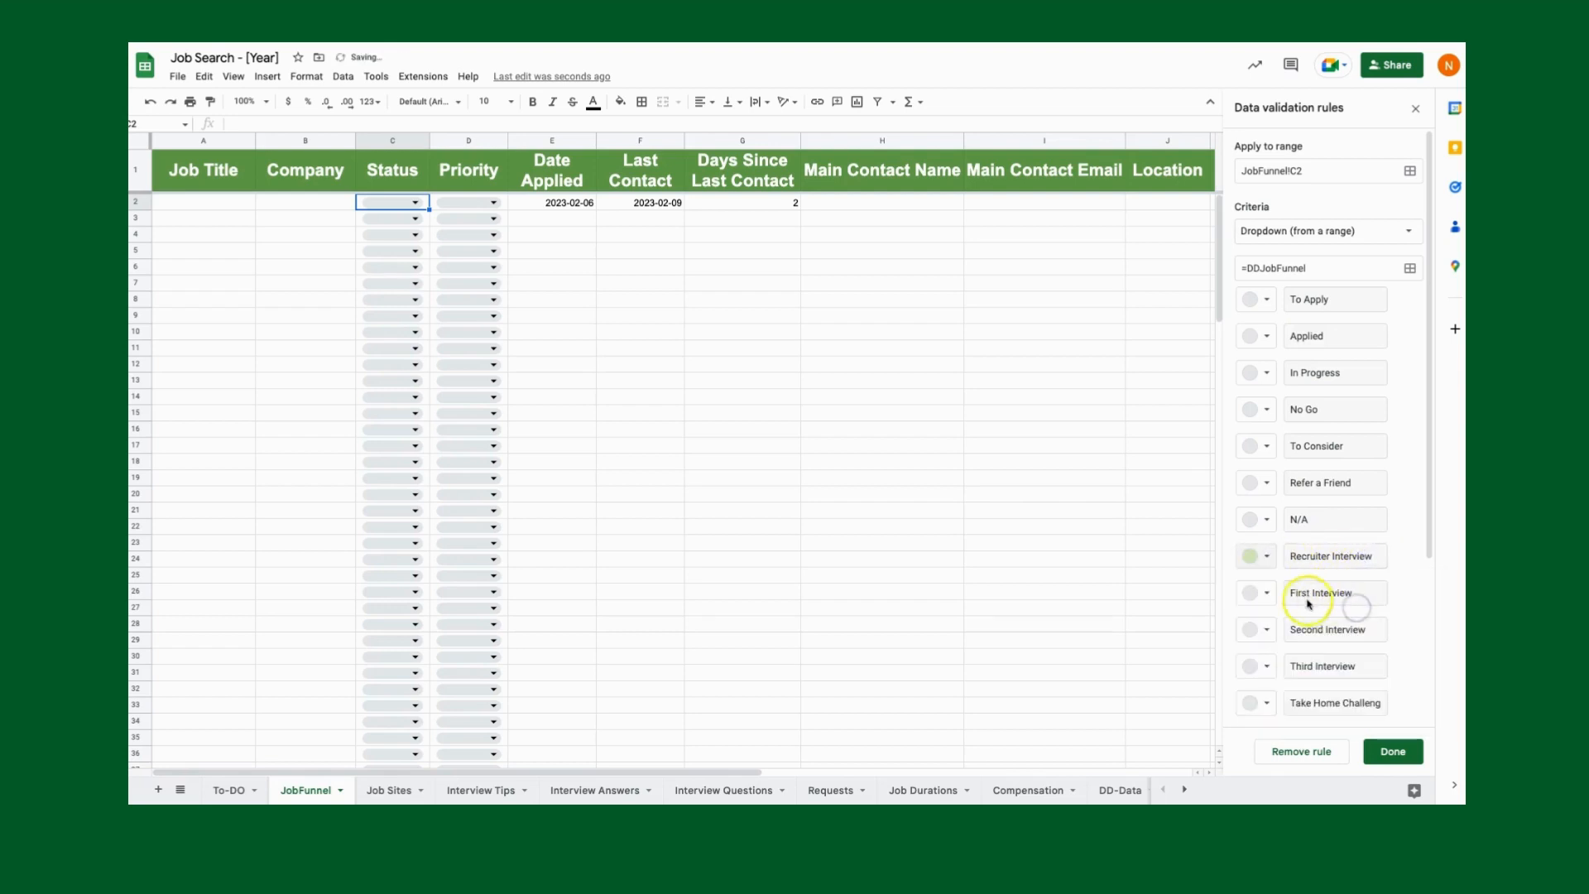
pyautogui.click(1266, 592)
pyautogui.click(1355, 647)
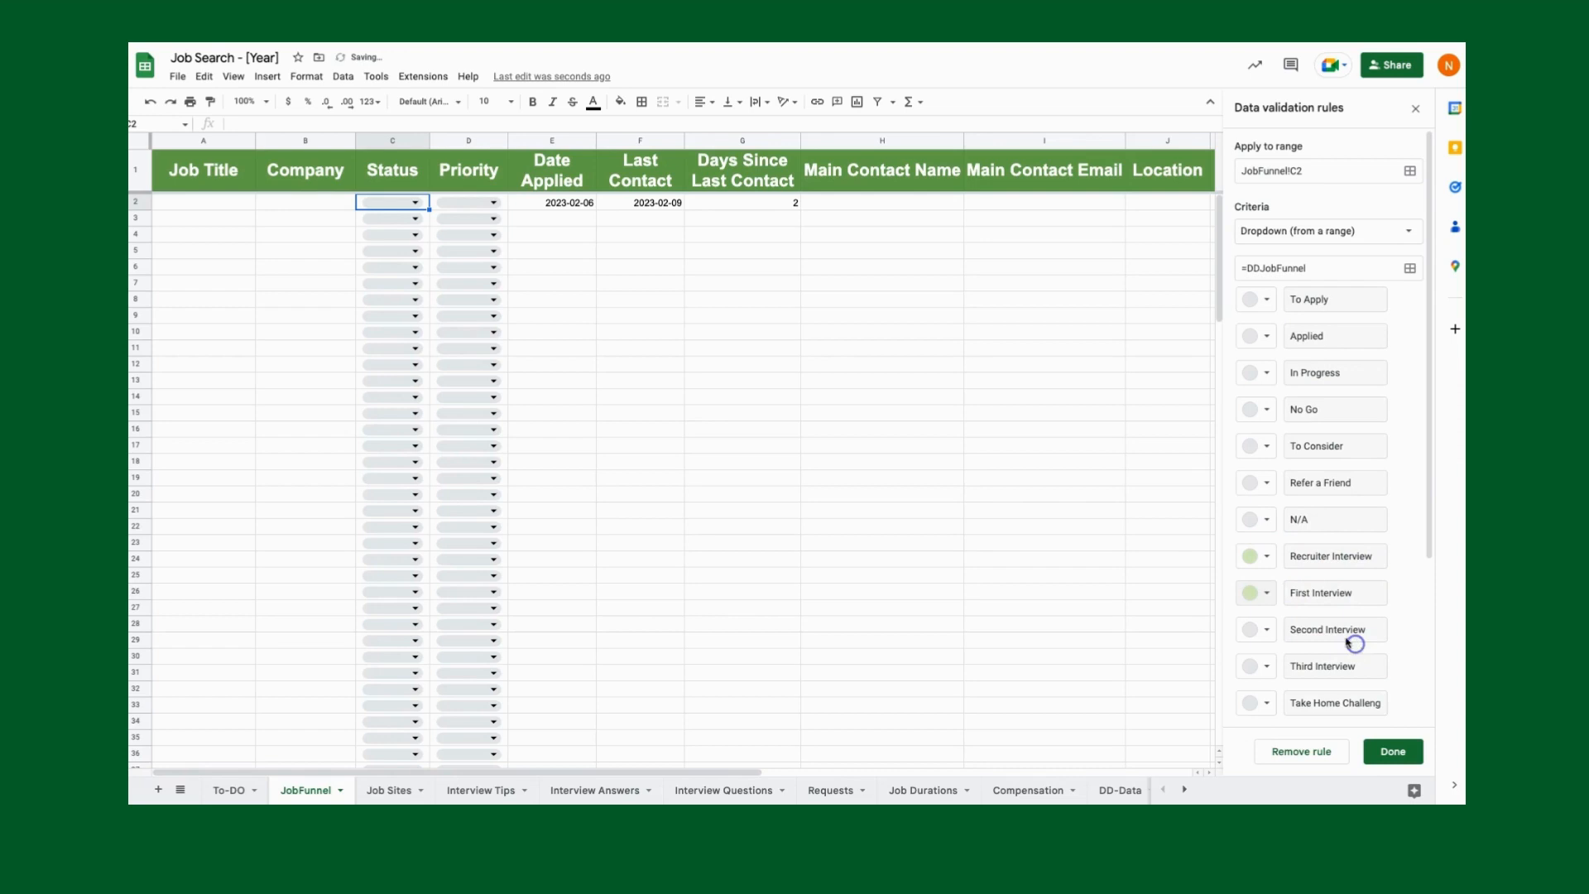
pyautogui.click(1267, 629)
pyautogui.click(1355, 495)
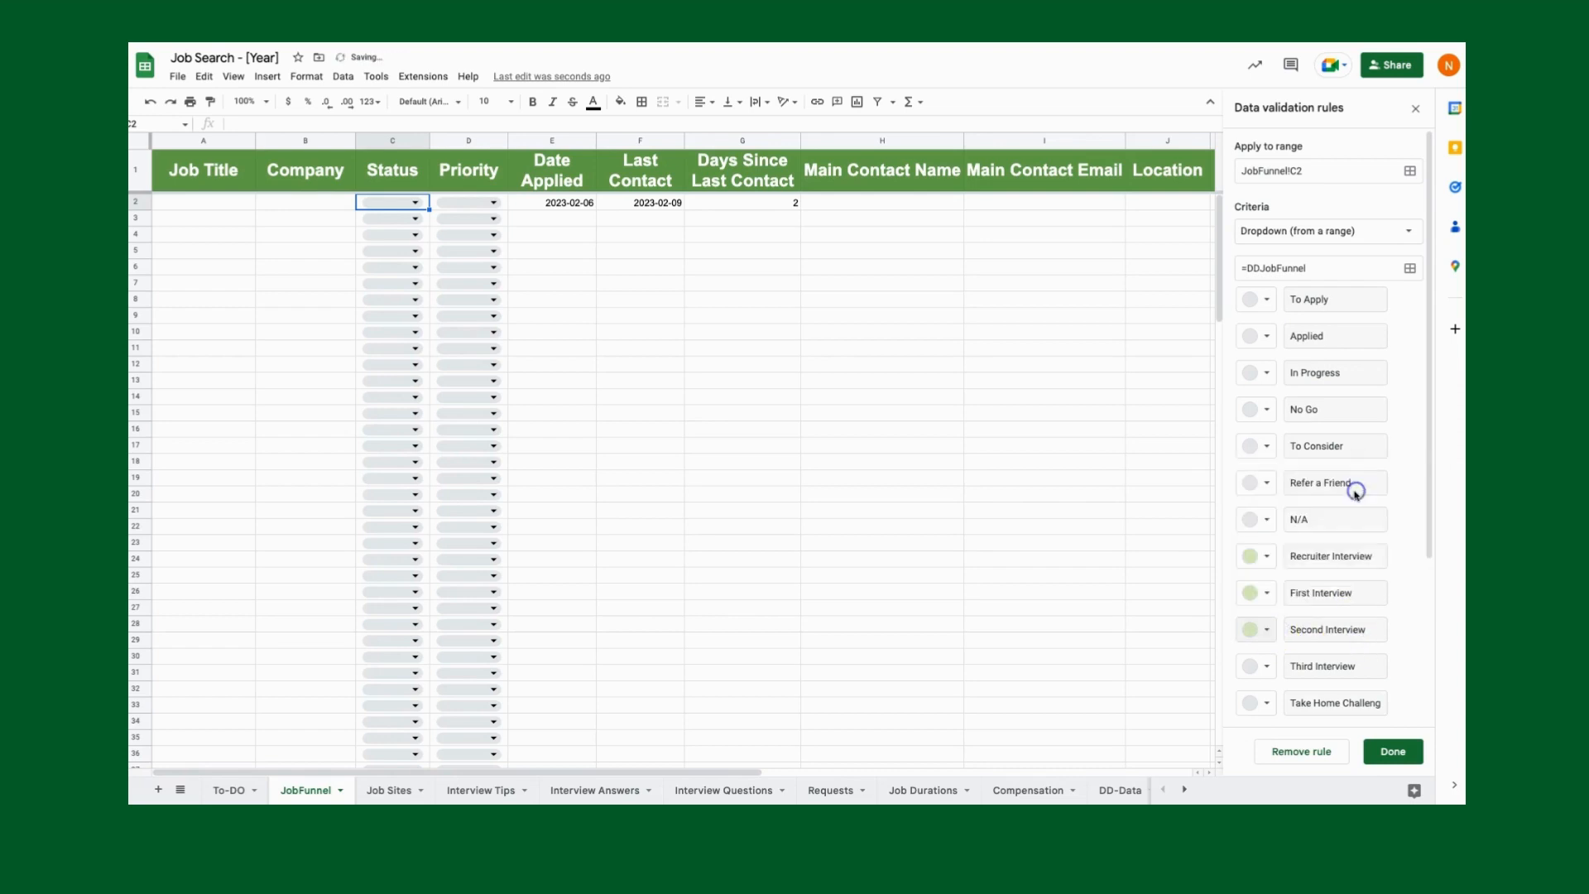
# Color the Third Interview, Take Home Challenge and Final Interview options dark green.
pyautogui.scroll(-2, 1312, 708)
pyautogui.scroll(-2, 1312, 707)
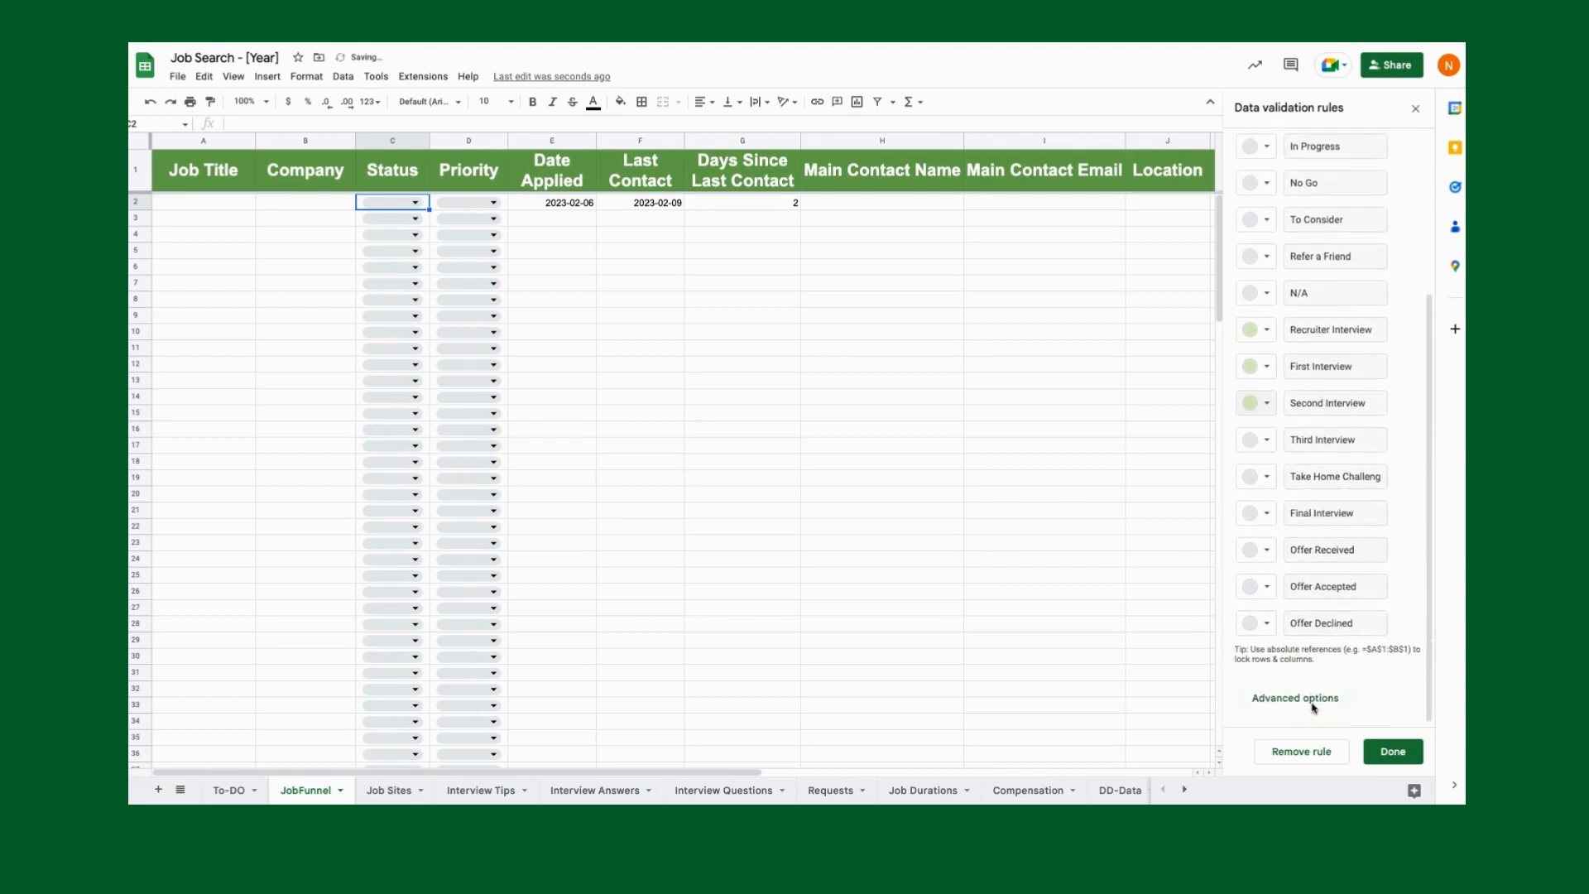
pyautogui.click(1266, 439)
pyautogui.click(1352, 515)
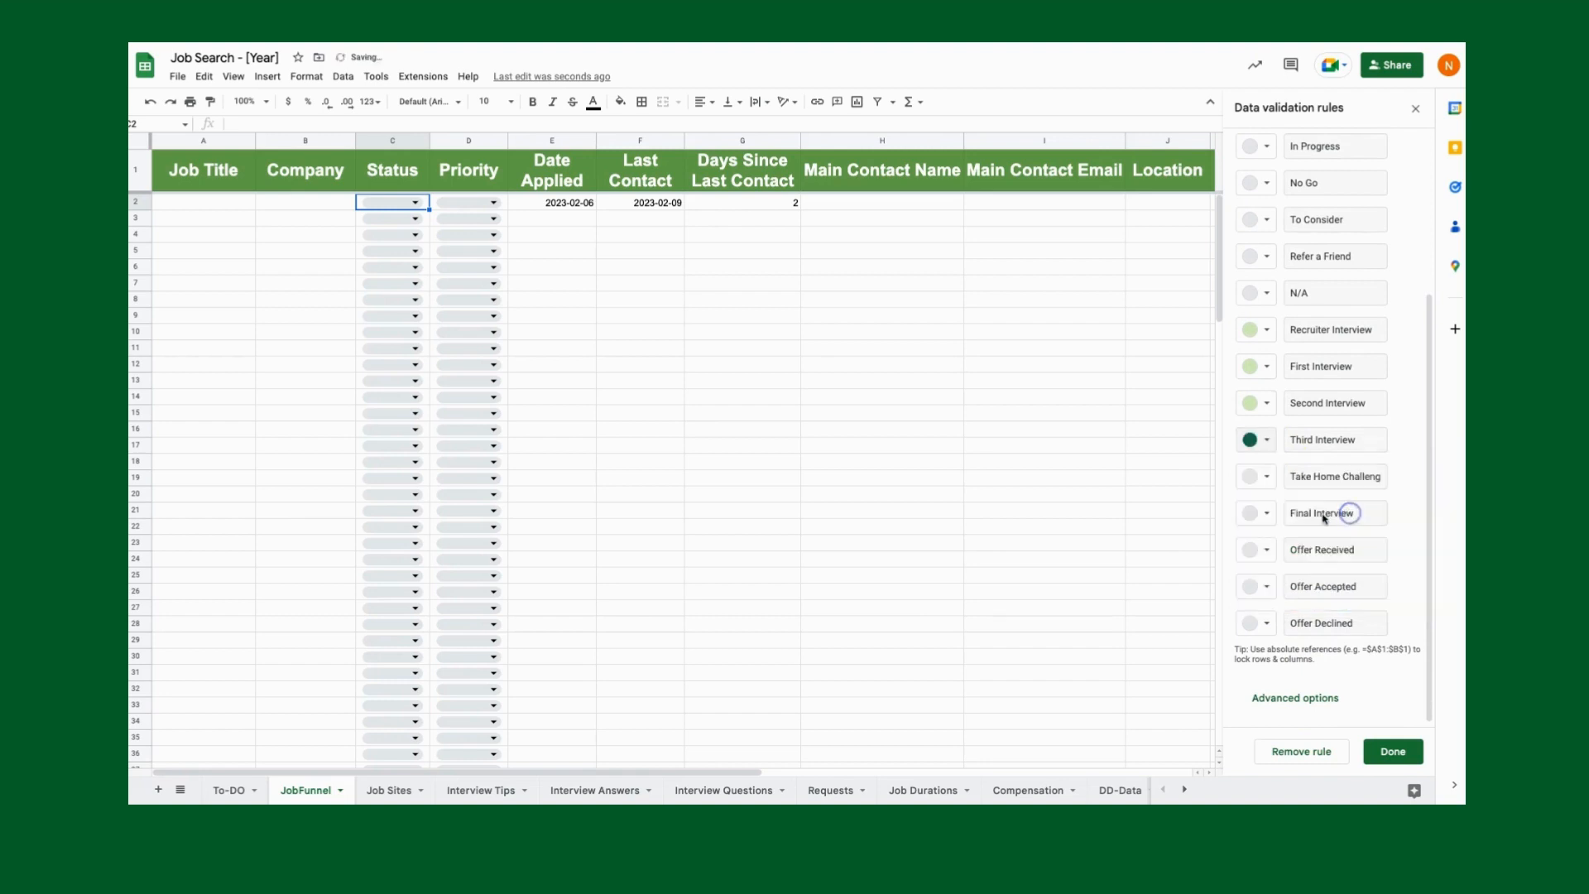
pyautogui.click(1269, 477)
pyautogui.click(1353, 551)
pyautogui.click(1268, 513)
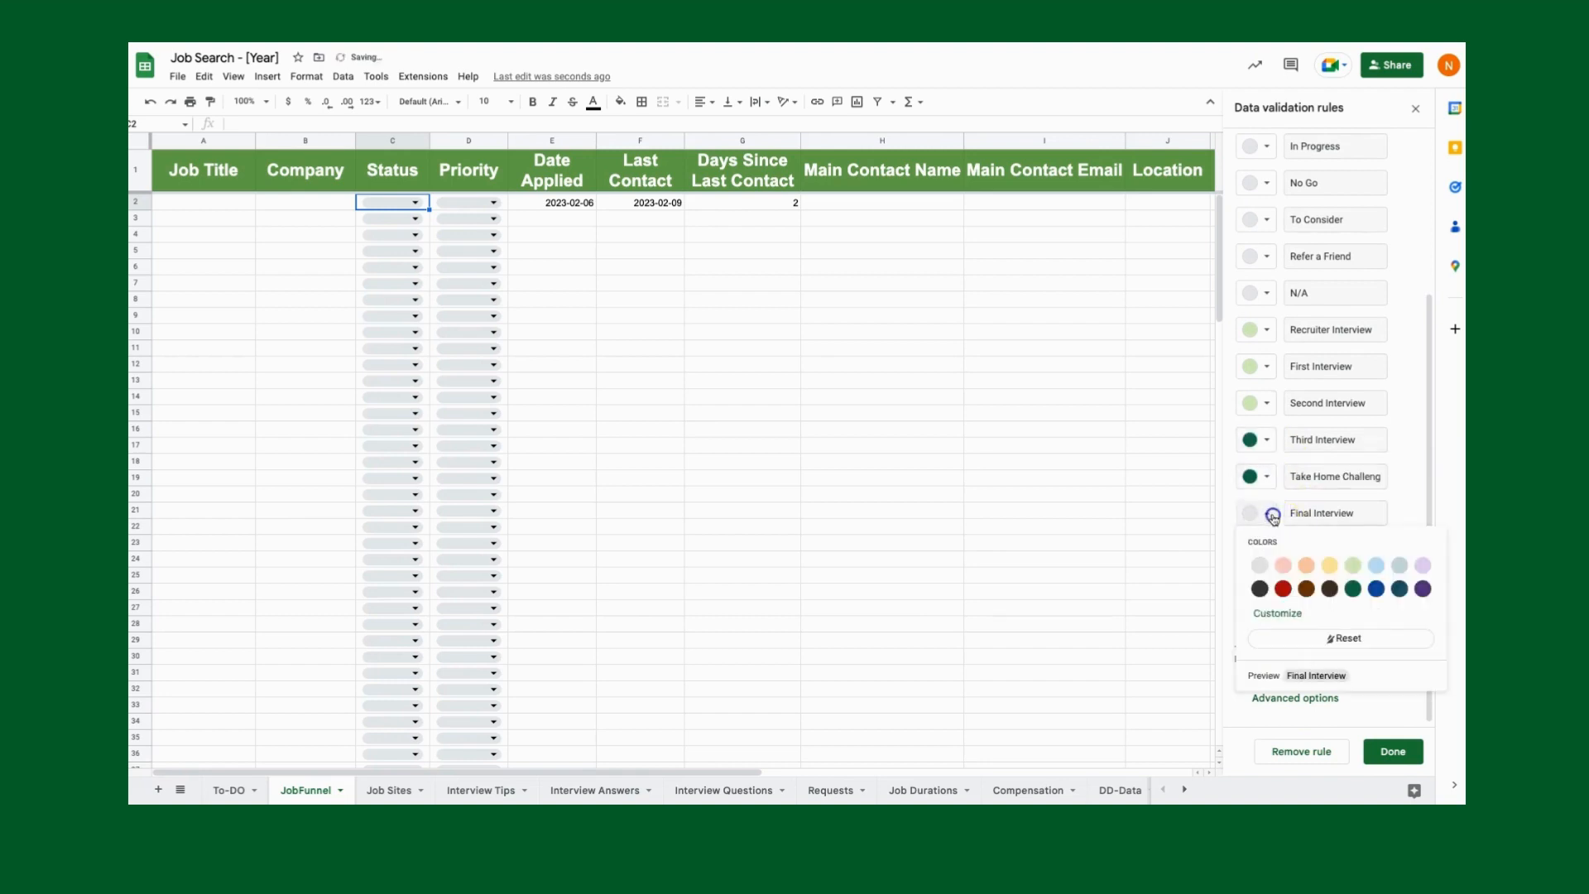
pyautogui.click(1354, 589)
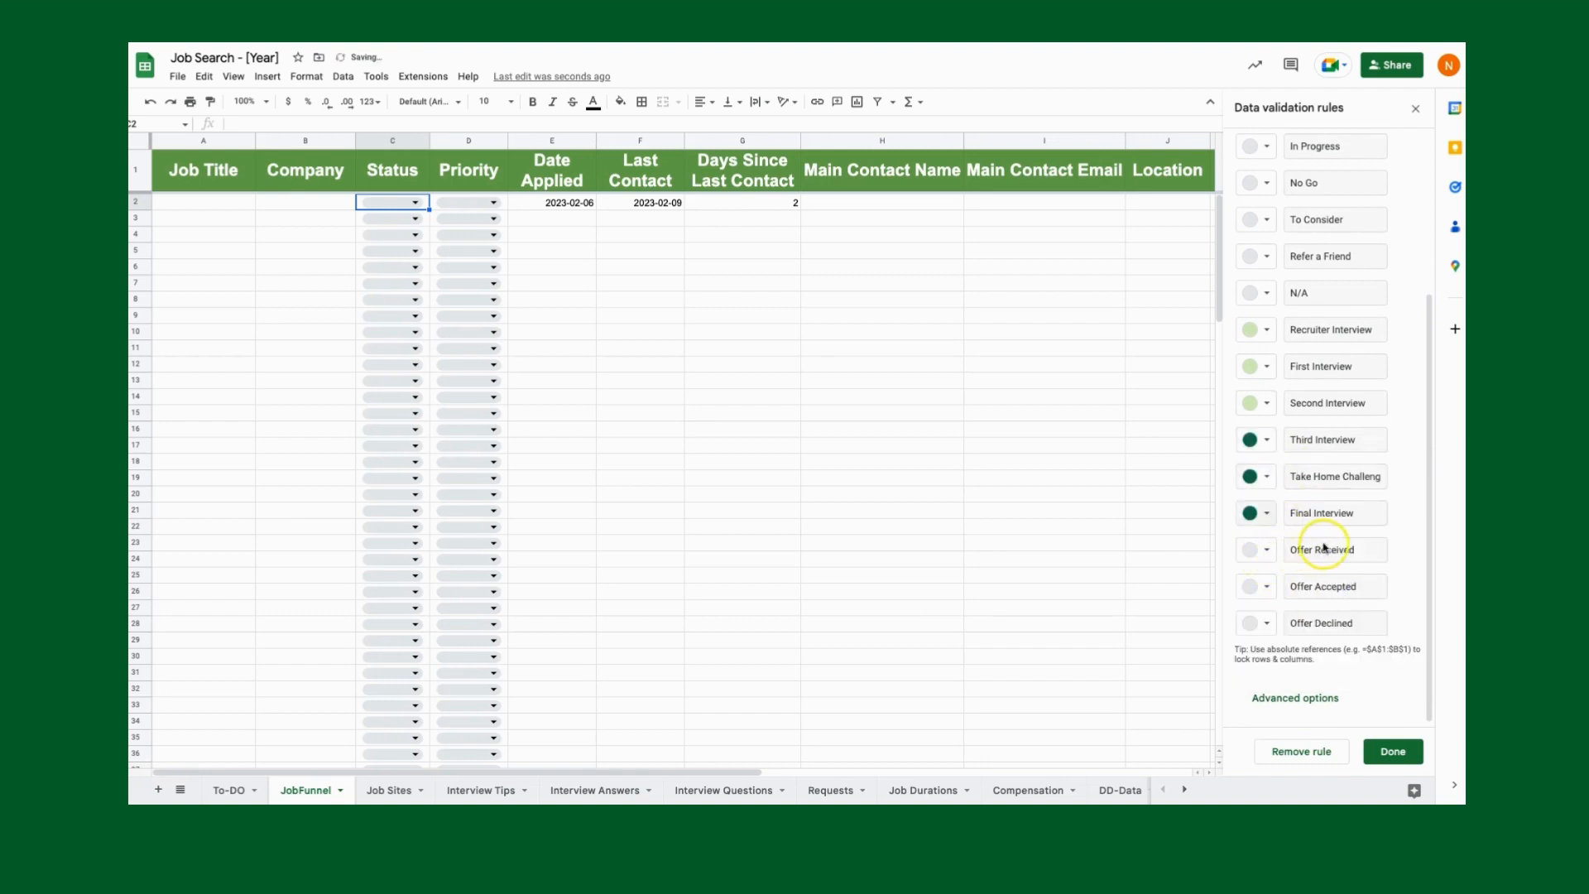
# Give the Offer Received option a custom bright green background, #00ff08.
pyautogui.click(1267, 550)
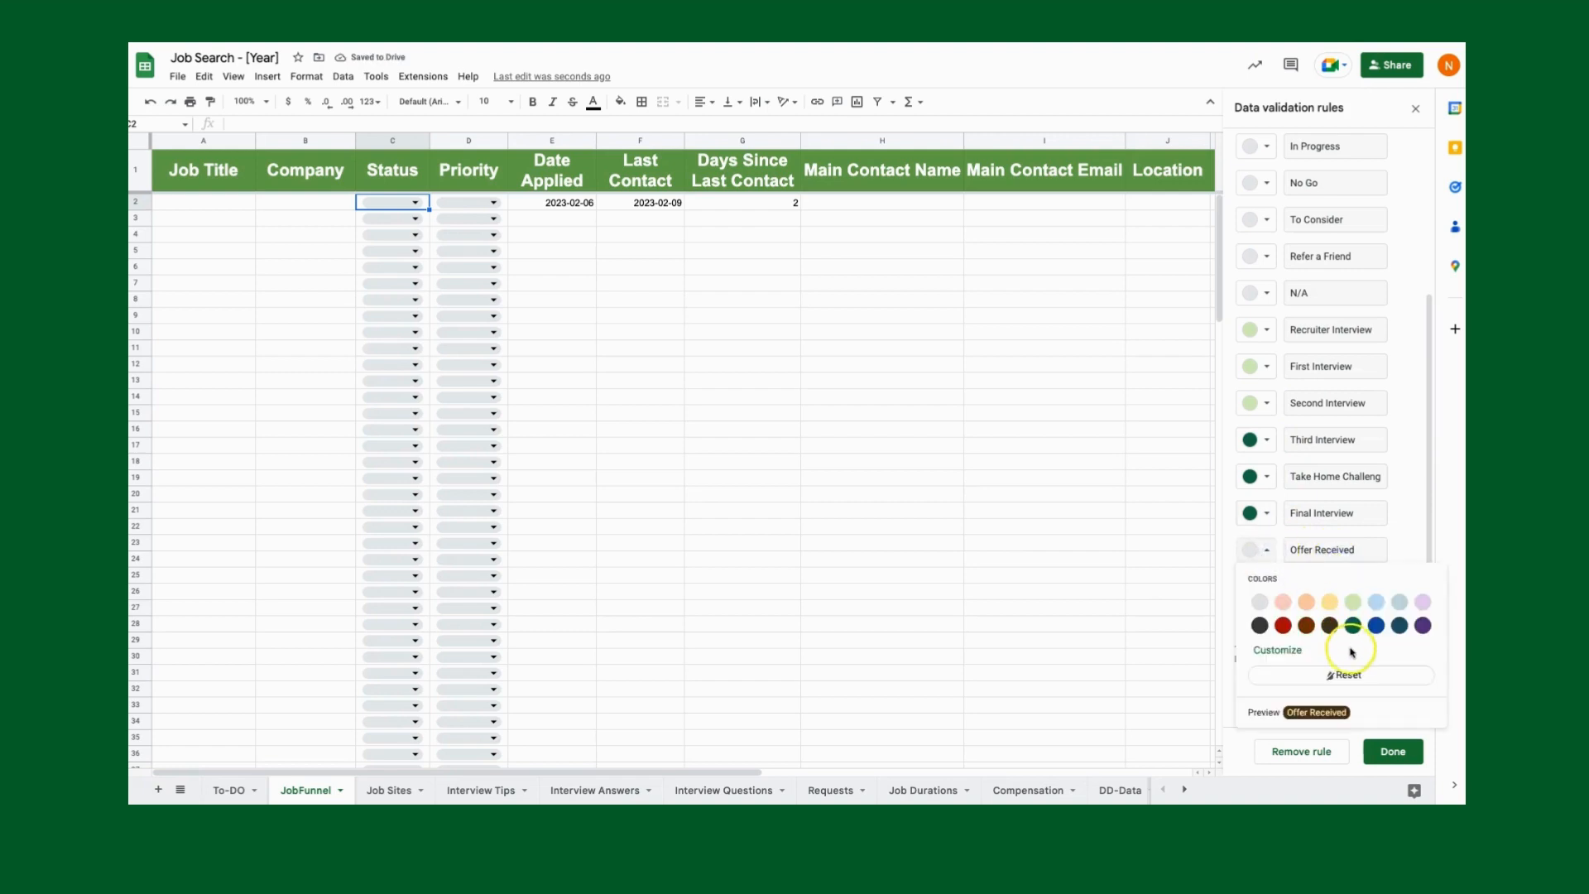
pyautogui.click(1344, 675)
pyautogui.click(1279, 649)
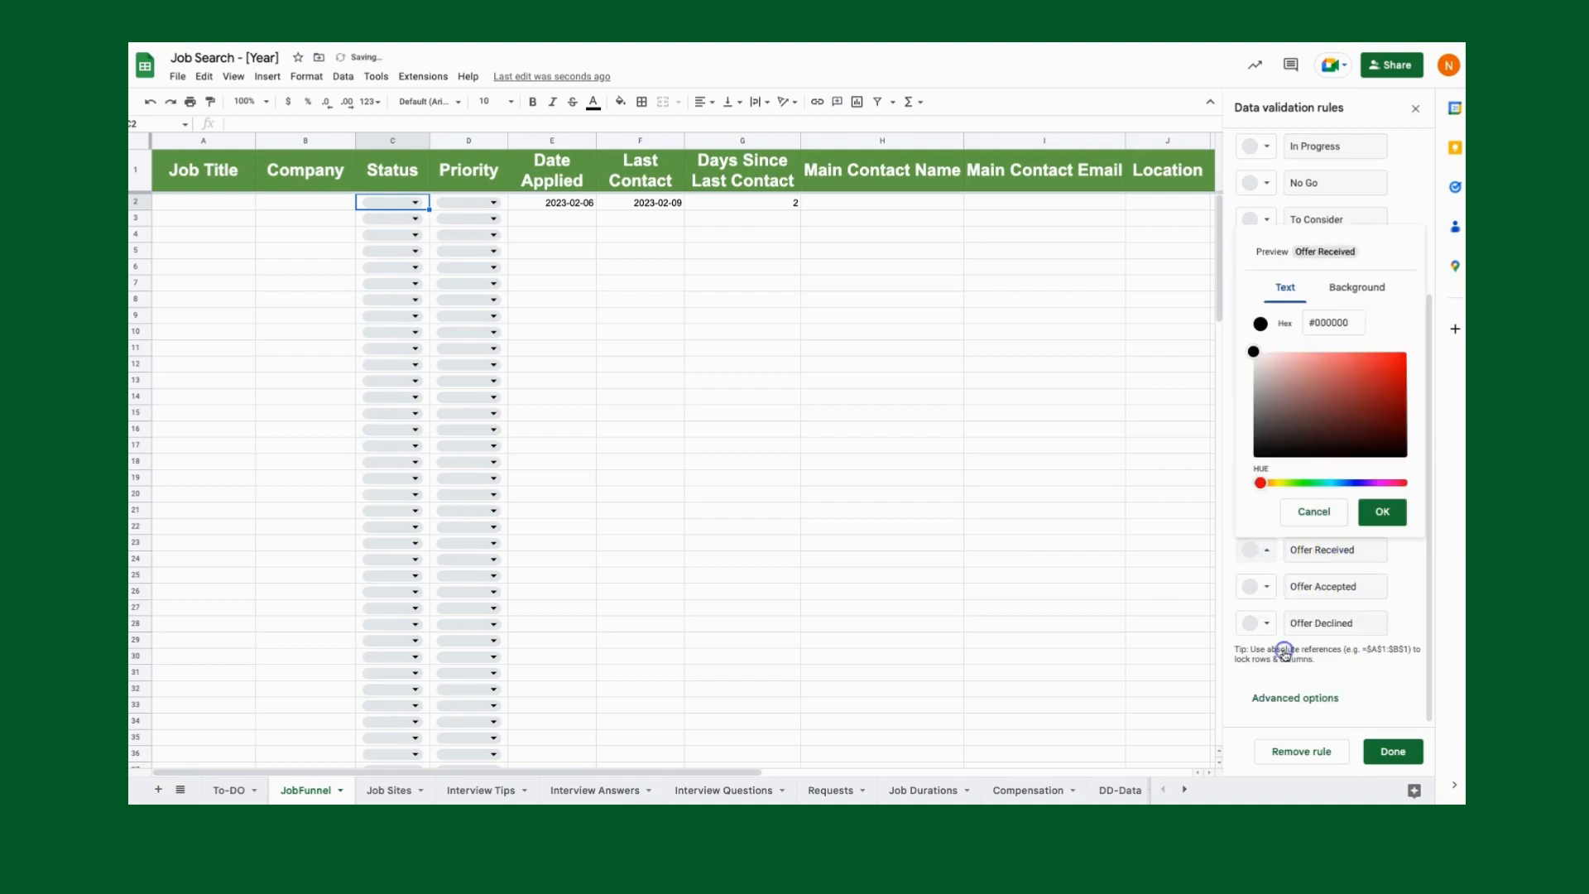
pyautogui.moveTo(1275, 491); pyautogui.dragTo(1311, 490)
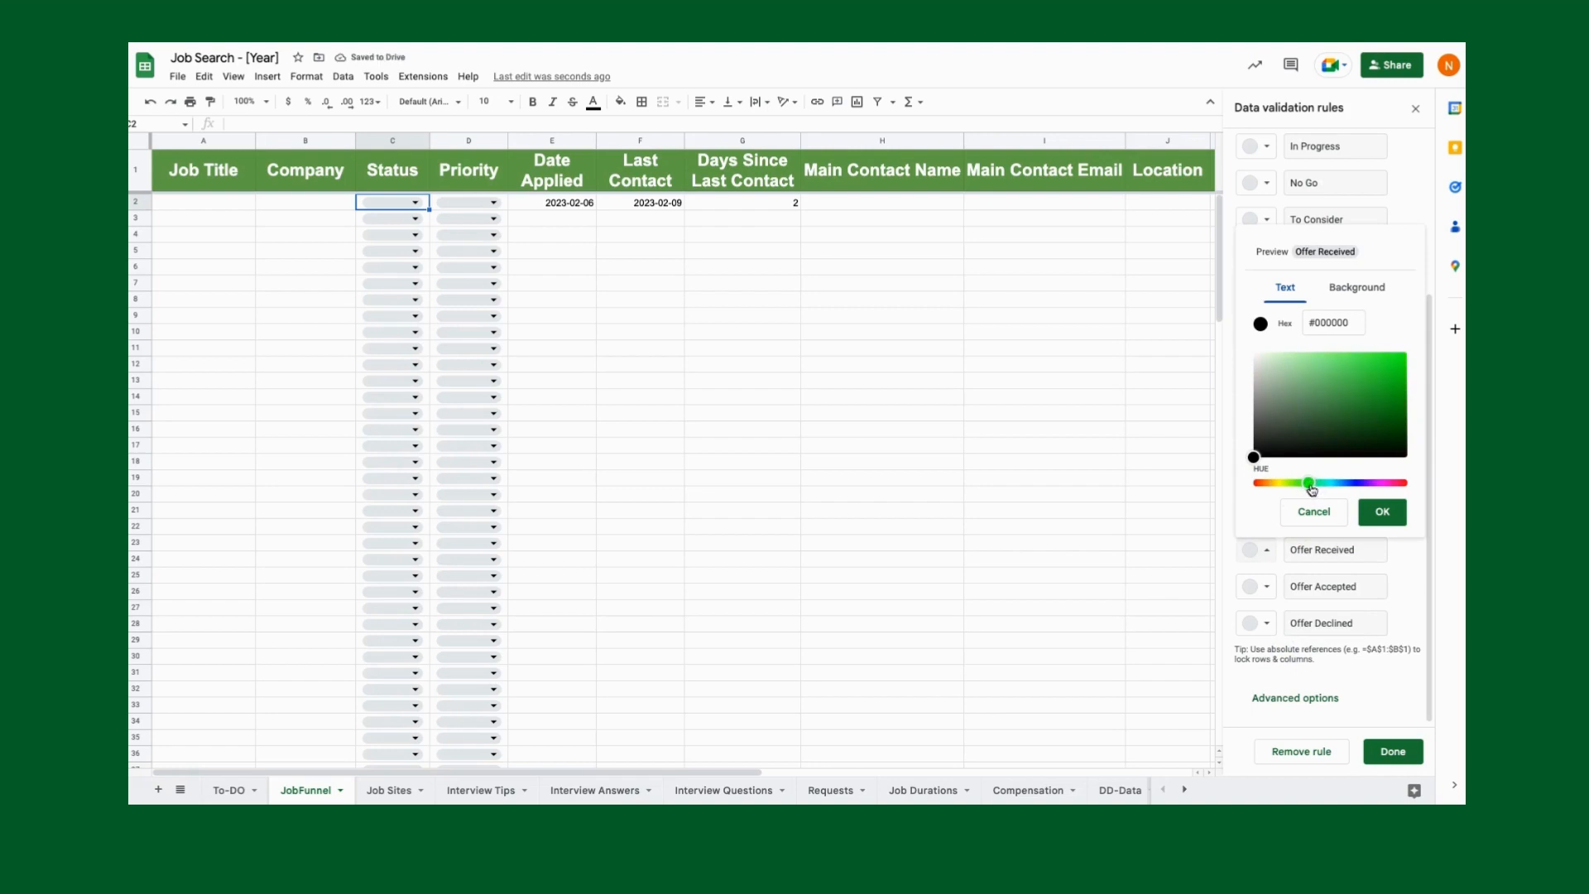
pyautogui.click(1349, 287)
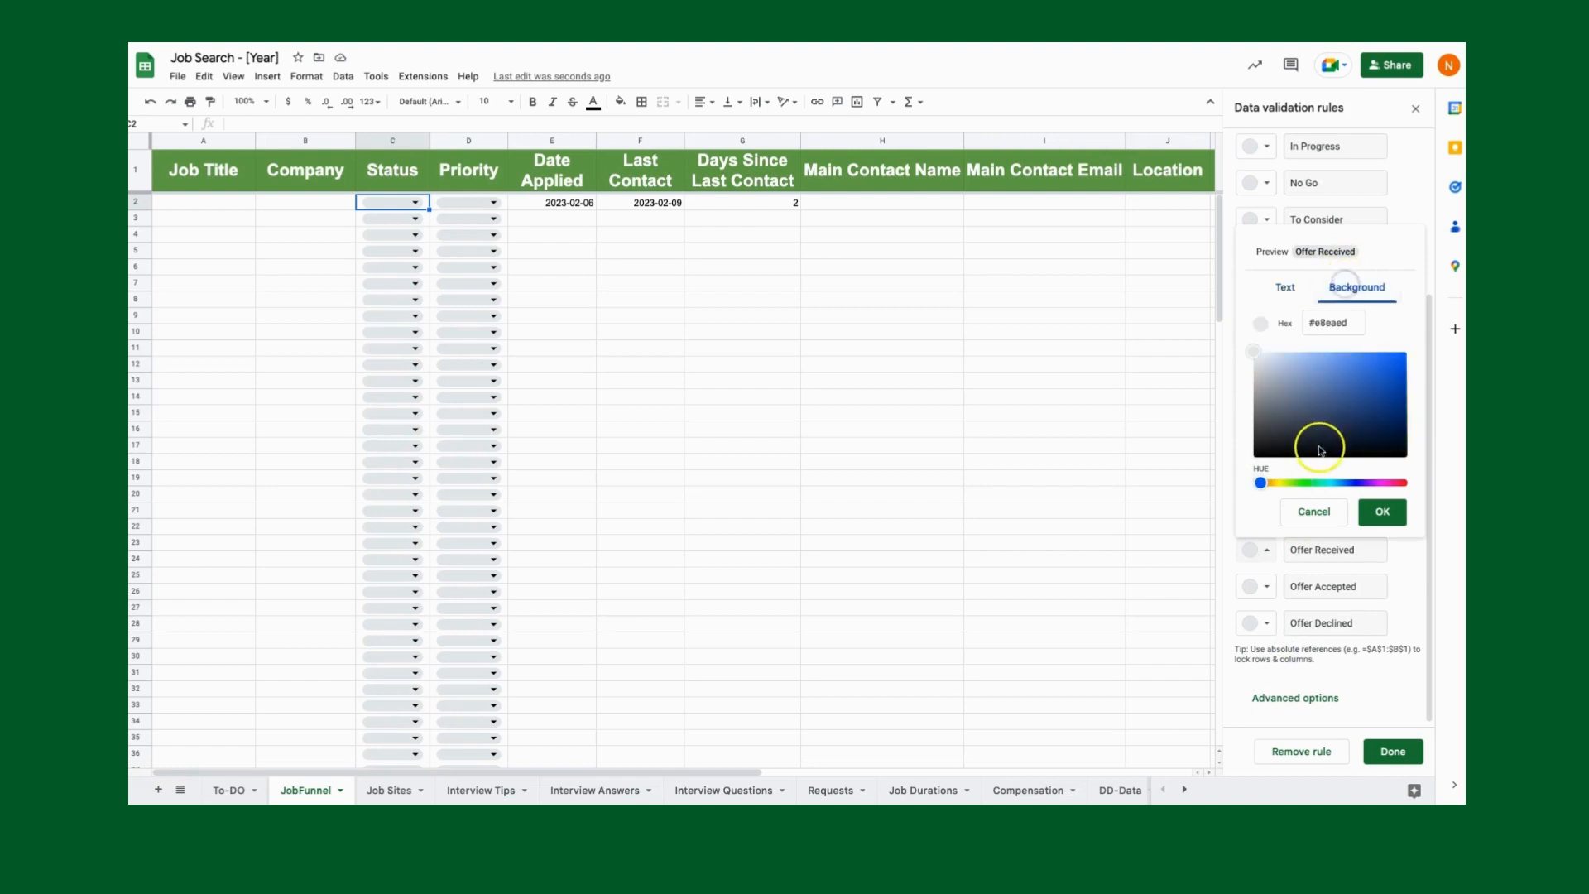
pyautogui.moveTo(1260, 483); pyautogui.dragTo(1311, 486)
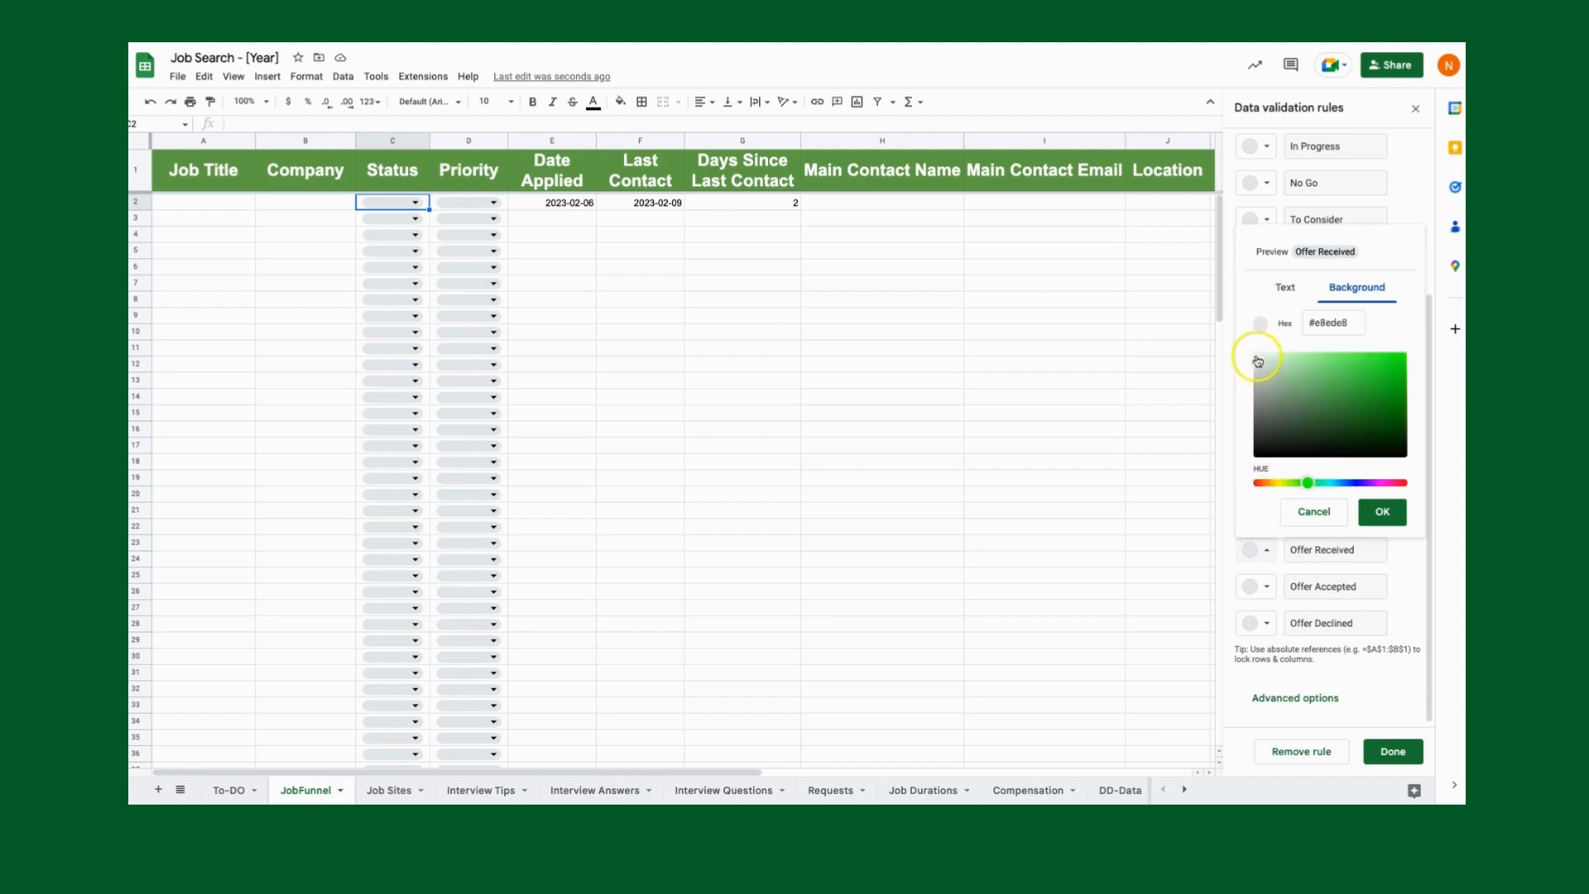
pyautogui.moveTo(1258, 359); pyautogui.dragTo(1435, 351)
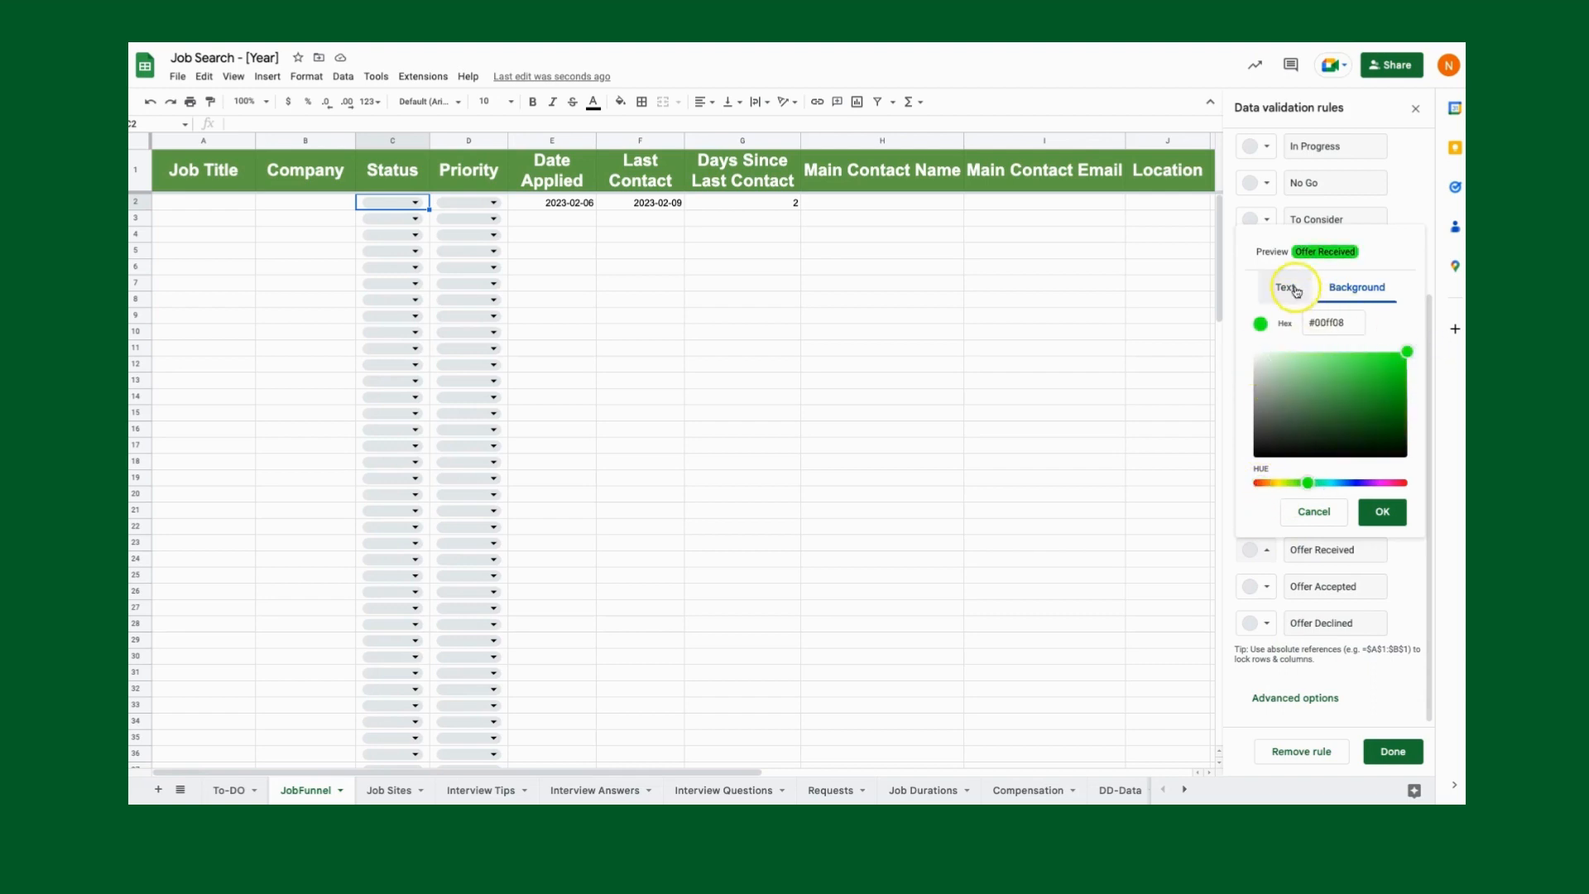
# Set the Offer Received option's text color to dark green, #237c28, and accept the custom colors.
pyautogui.click(1287, 289)
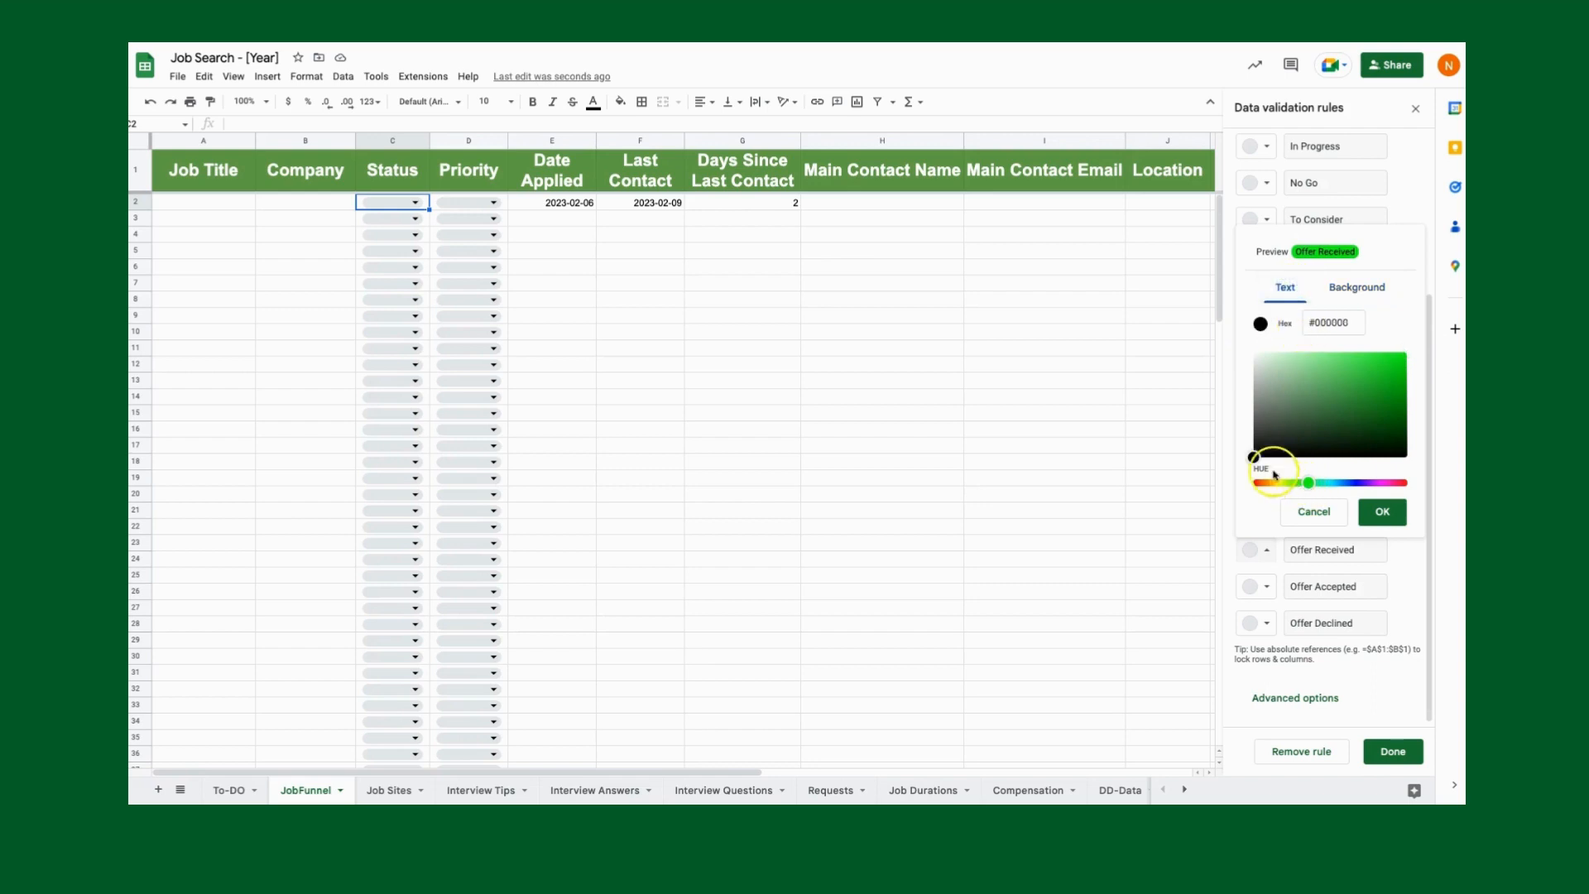
pyautogui.click(1258, 453)
pyautogui.moveTo(1269, 446)
pyautogui.mouseDown()
pyautogui.moveTo(1320, 371)
pyautogui.moveTo(1343, 396)
pyautogui.mouseUp()
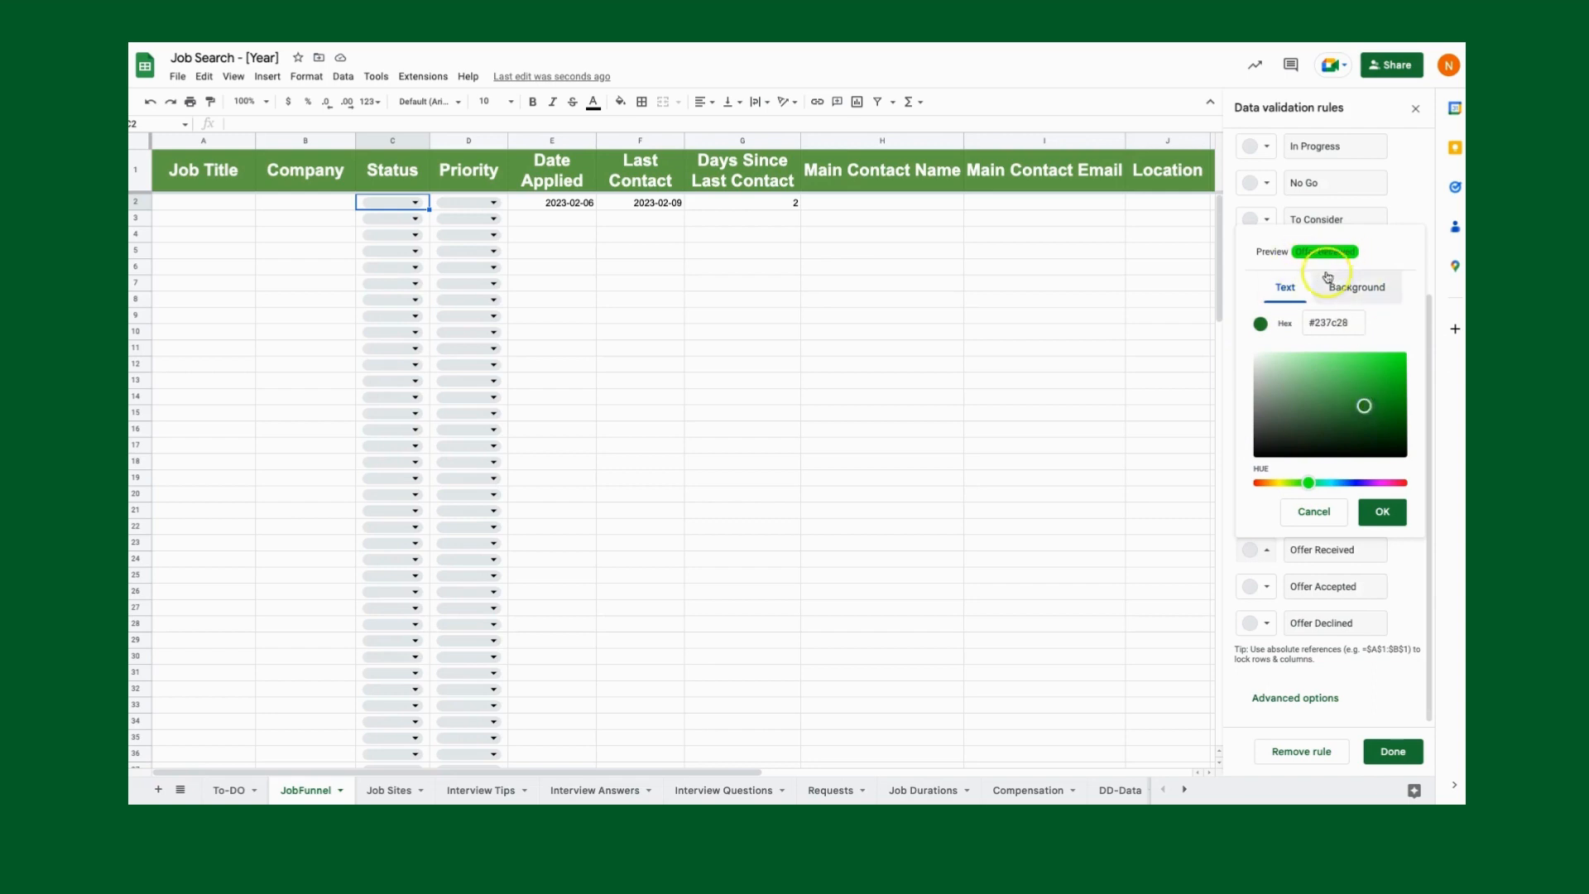
pyautogui.click(1382, 511)
# Save the Status dropdown rule and apply its colors to all matching dropdowns.
pyautogui.scroll(3, 1329, 432)
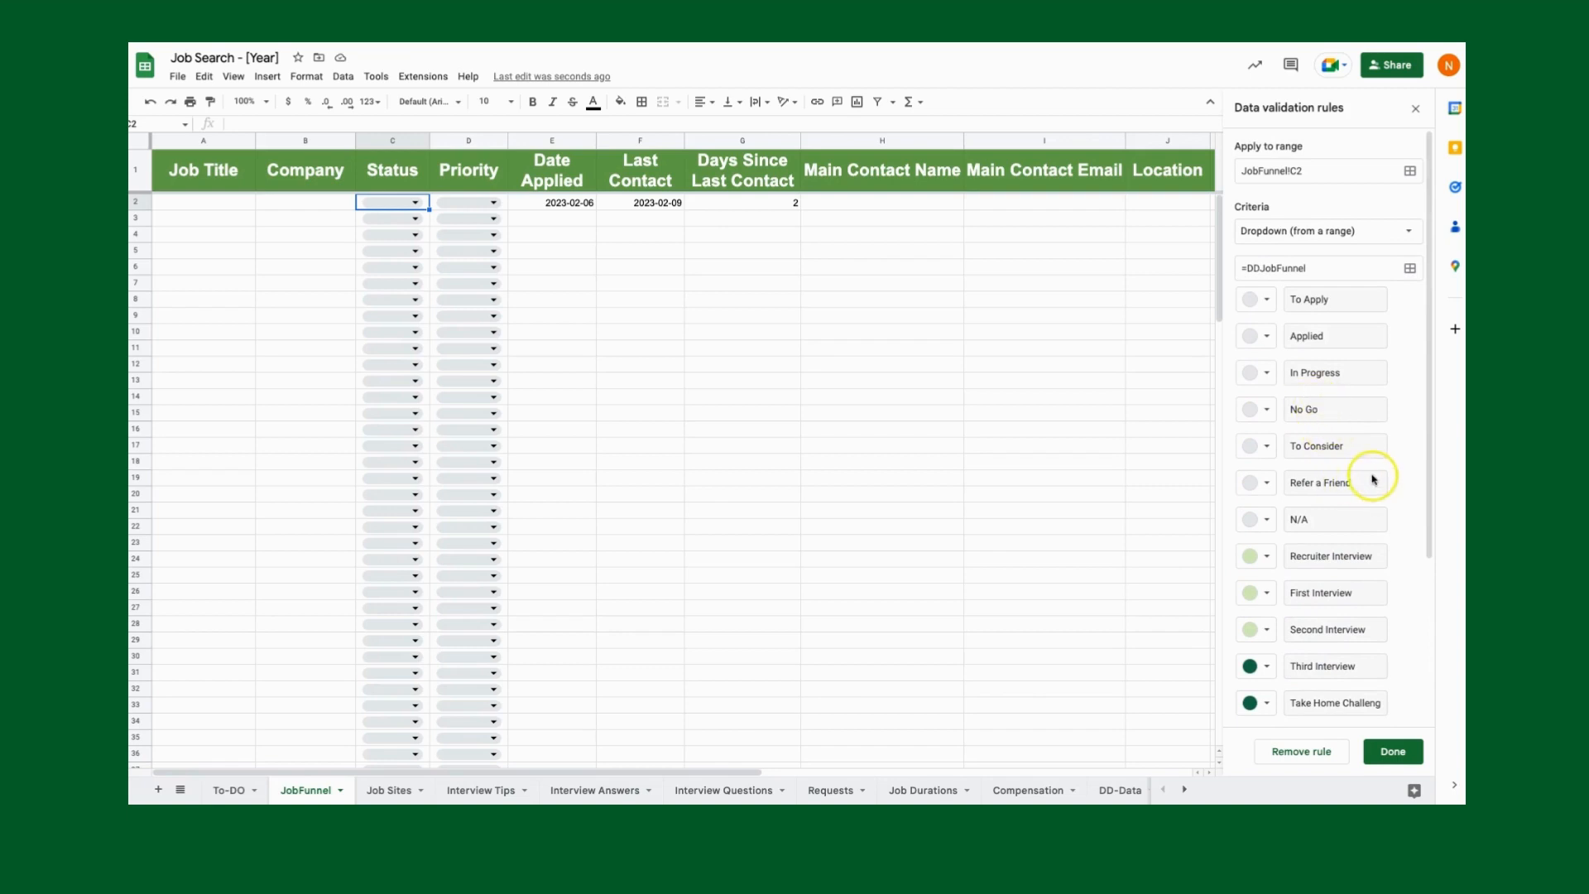
pyautogui.moveTo(1364, 485); pyautogui.dragTo(1299, 488)
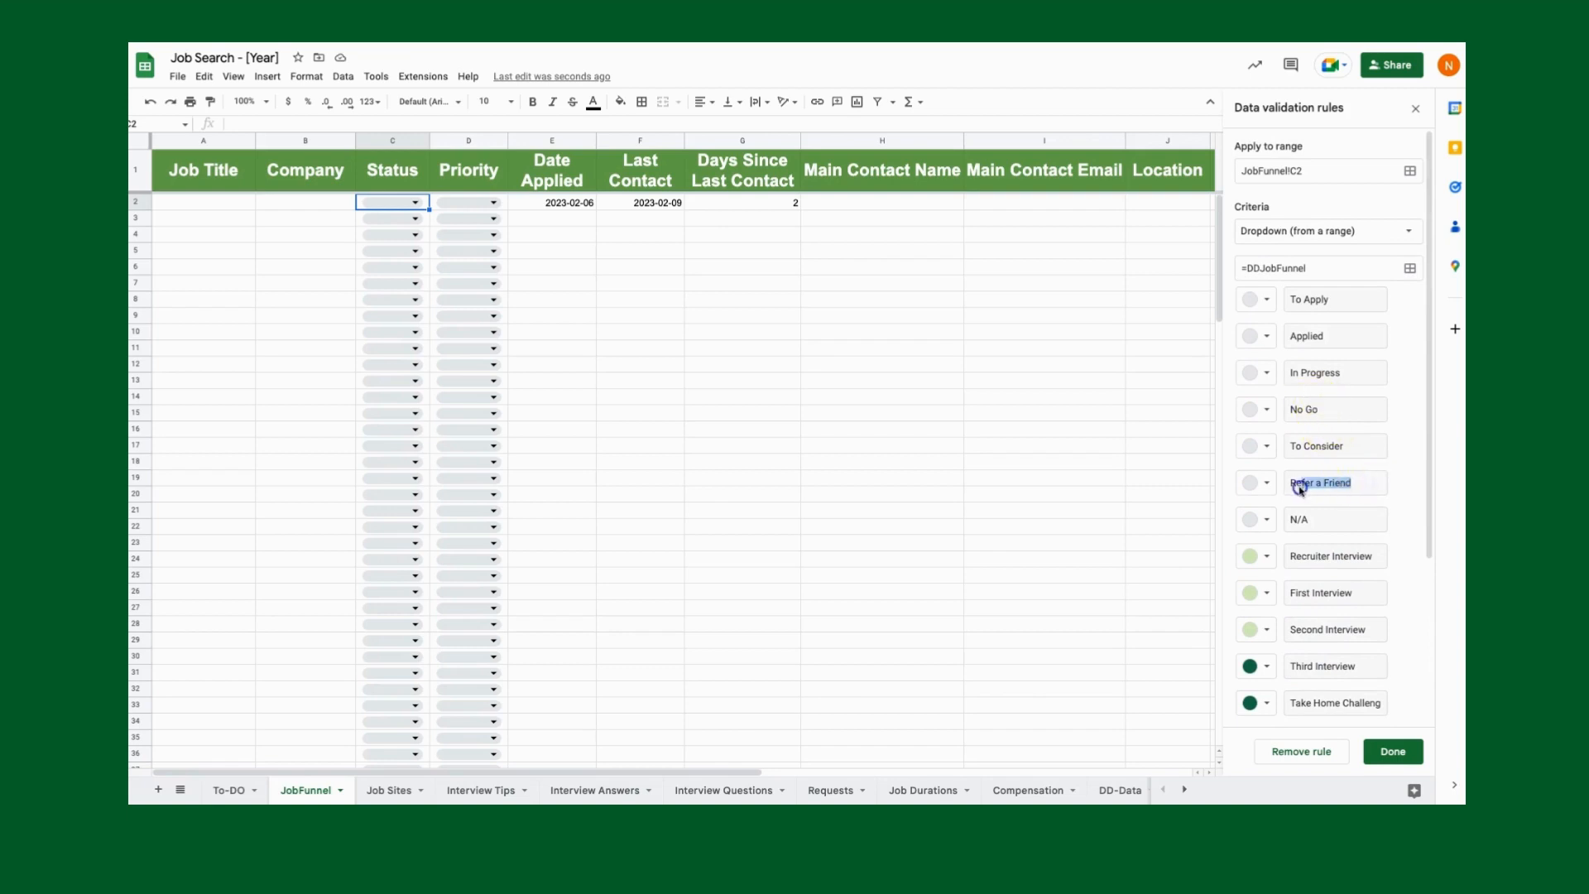
pyautogui.click(1366, 485)
pyautogui.click(1346, 758)
pyautogui.click(1390, 753)
pyautogui.click(989, 454)
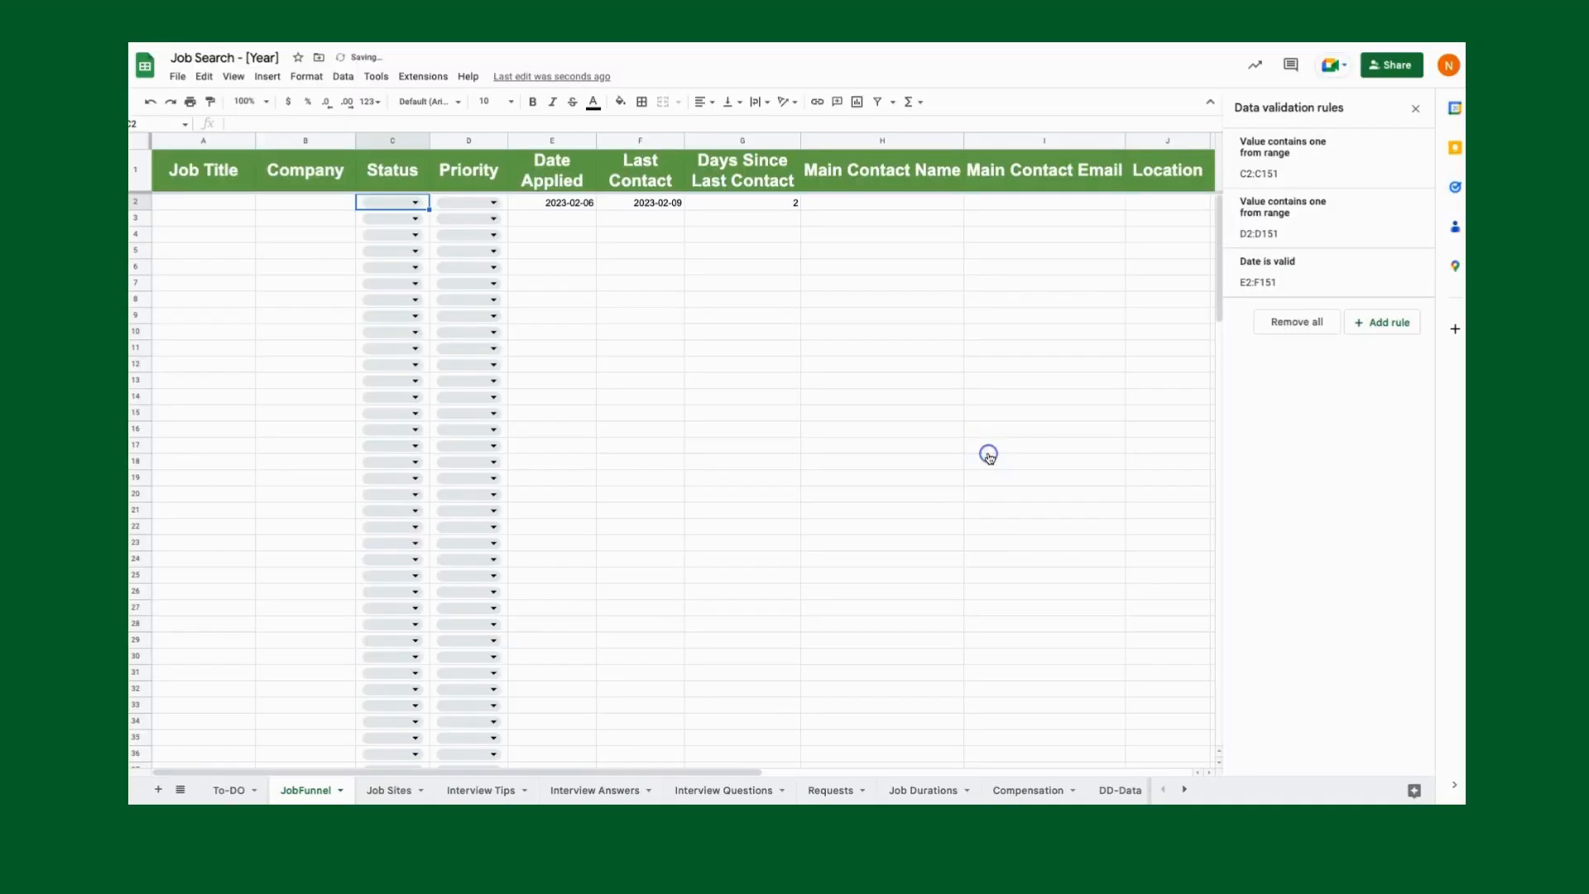
# In the Priority dropdown rule of cell D2, color 1 - High dark red, 2 - Med light yellow and 3 - Low light green.
pyautogui.click(493, 203)
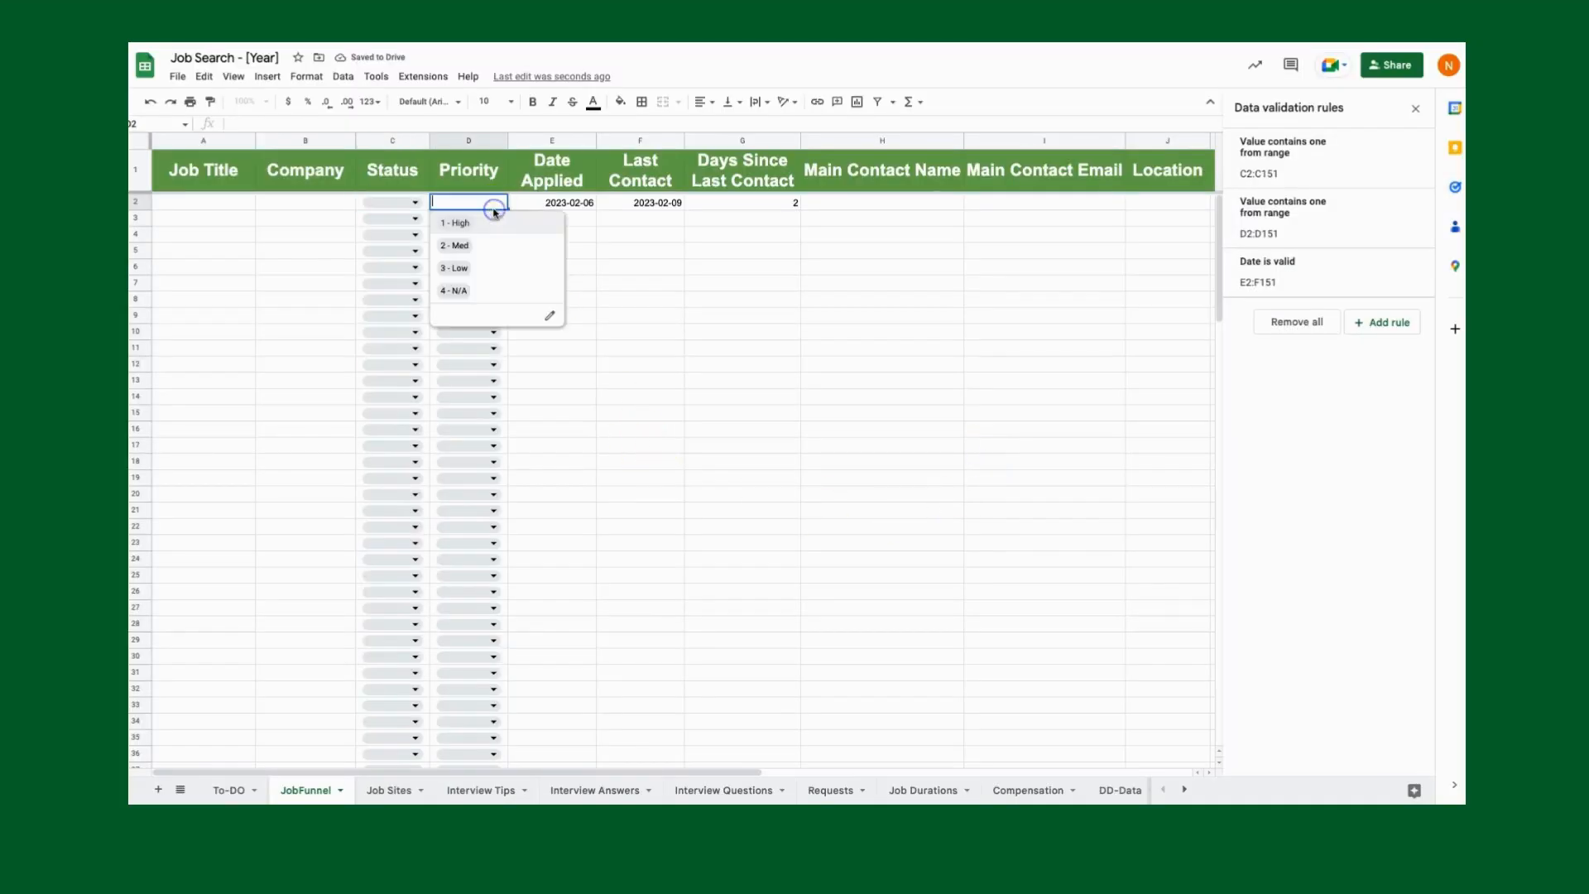
pyautogui.click(549, 316)
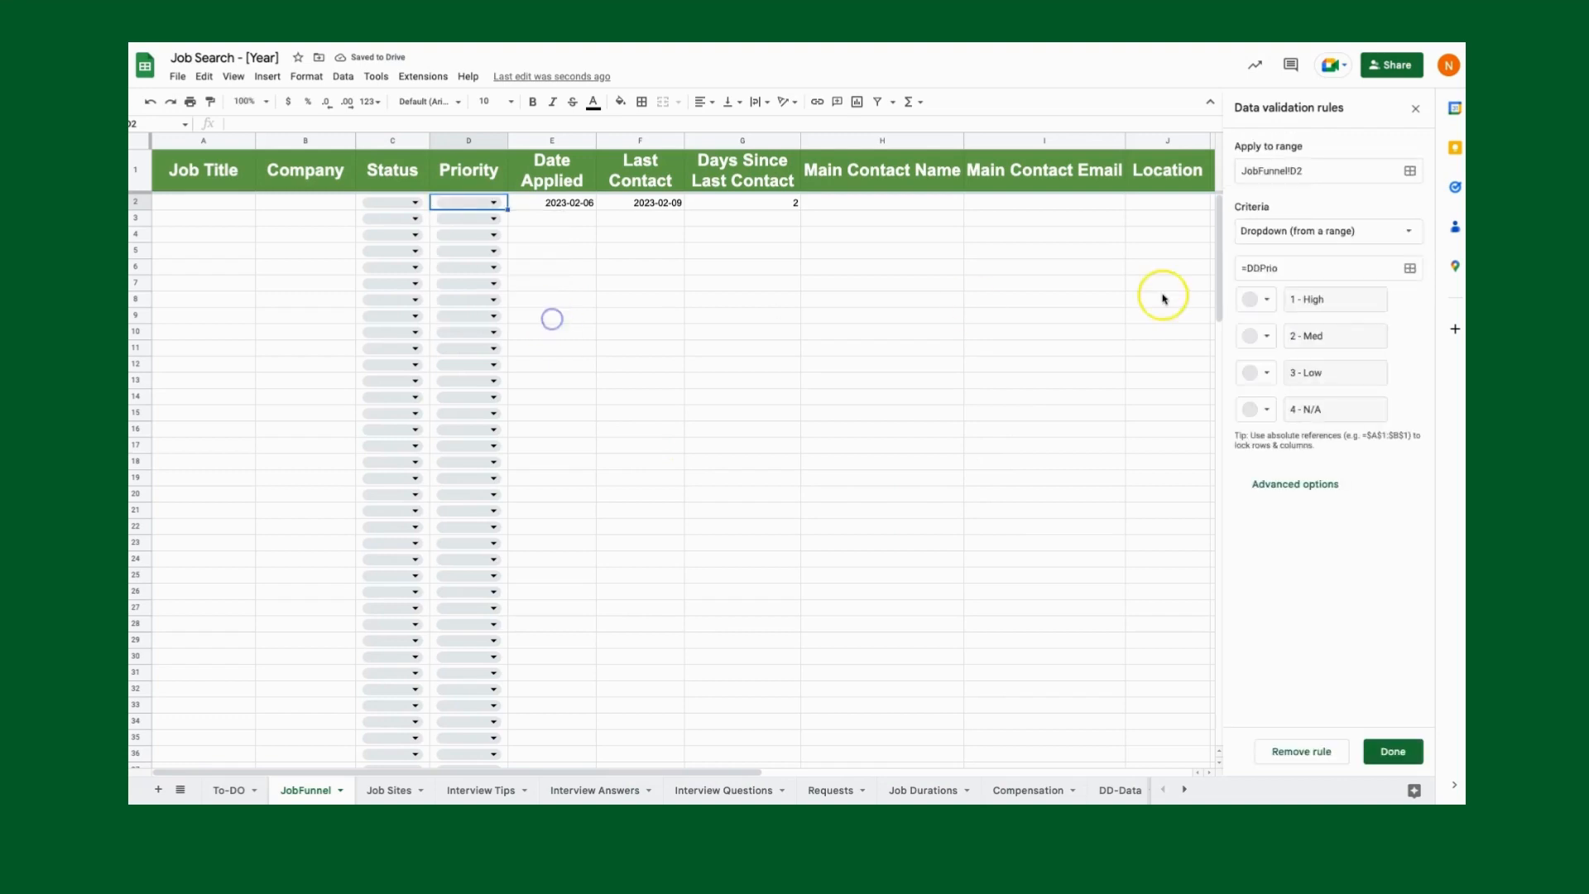
pyautogui.click(1264, 295)
pyautogui.click(1283, 374)
pyautogui.click(1268, 336)
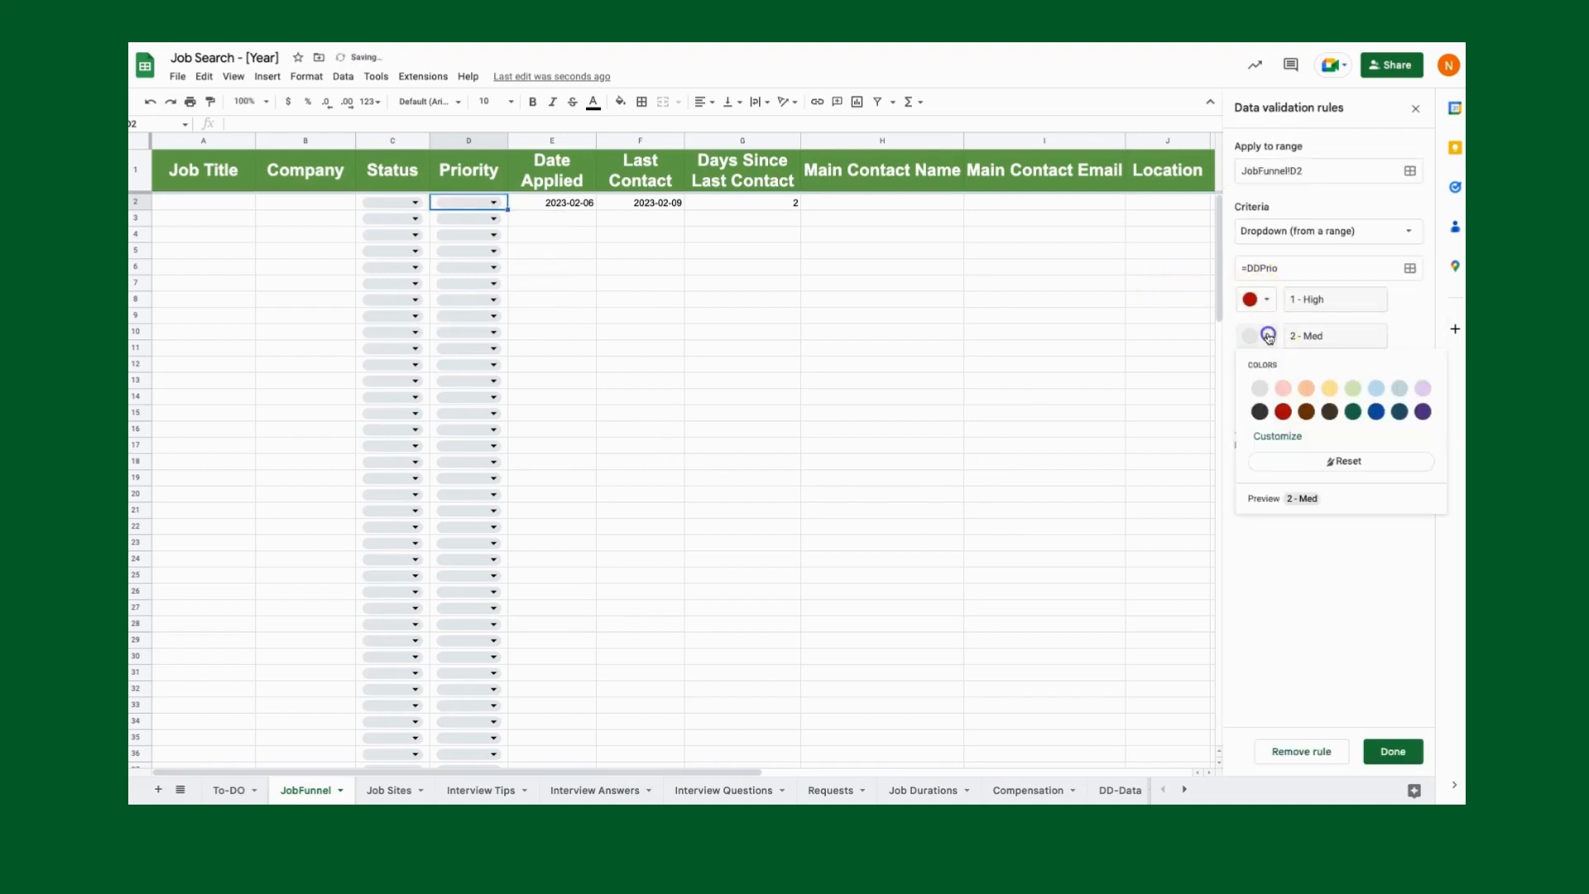
pyautogui.click(1329, 388)
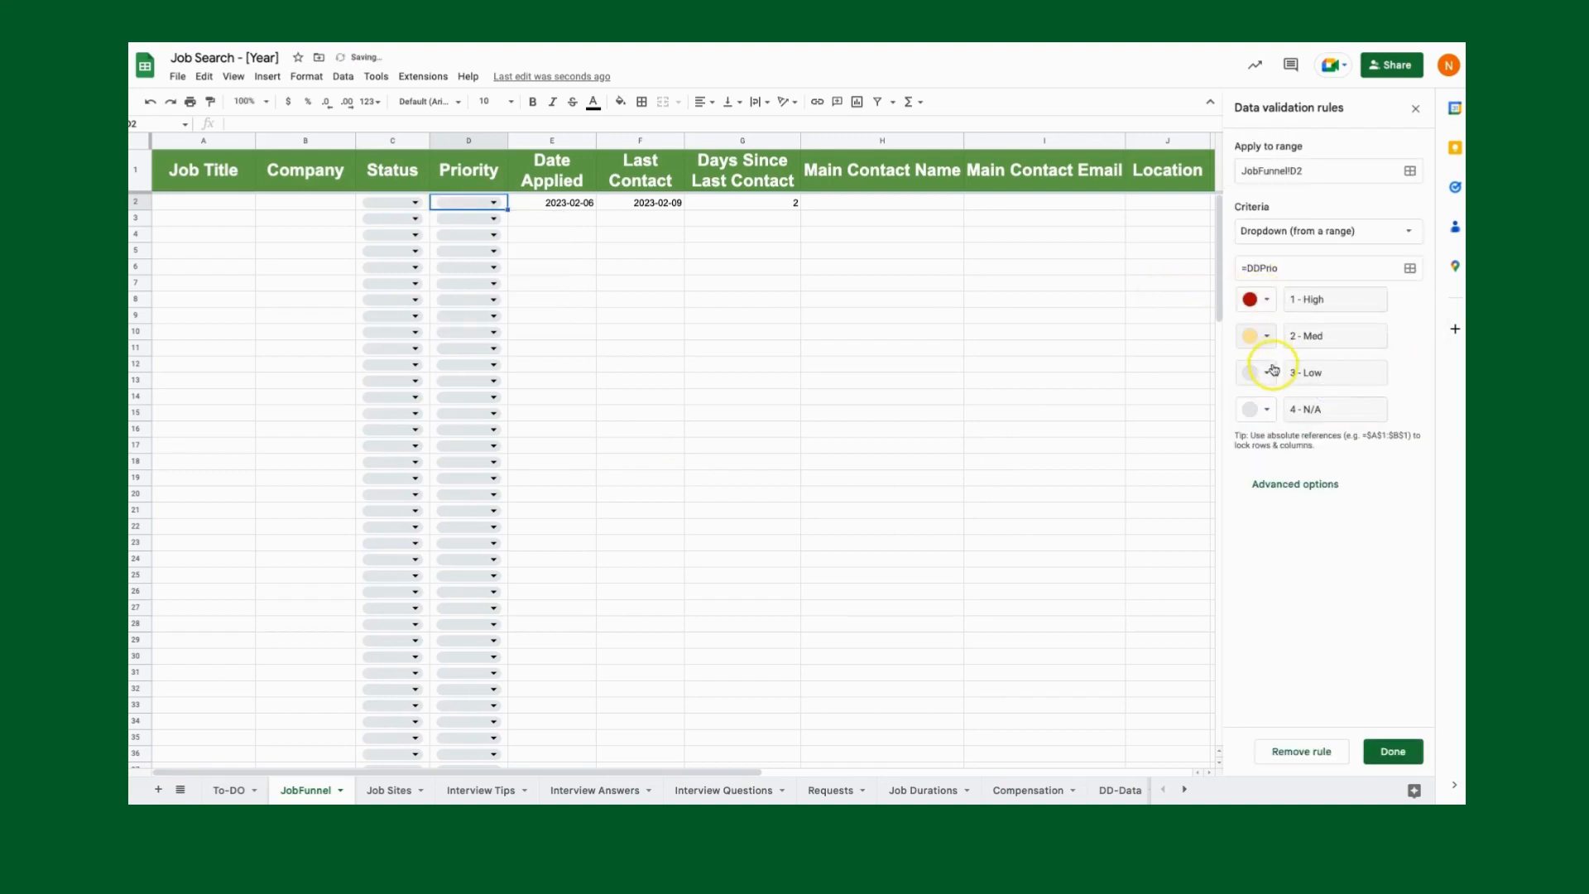
pyautogui.click(1268, 371)
pyautogui.click(1359, 440)
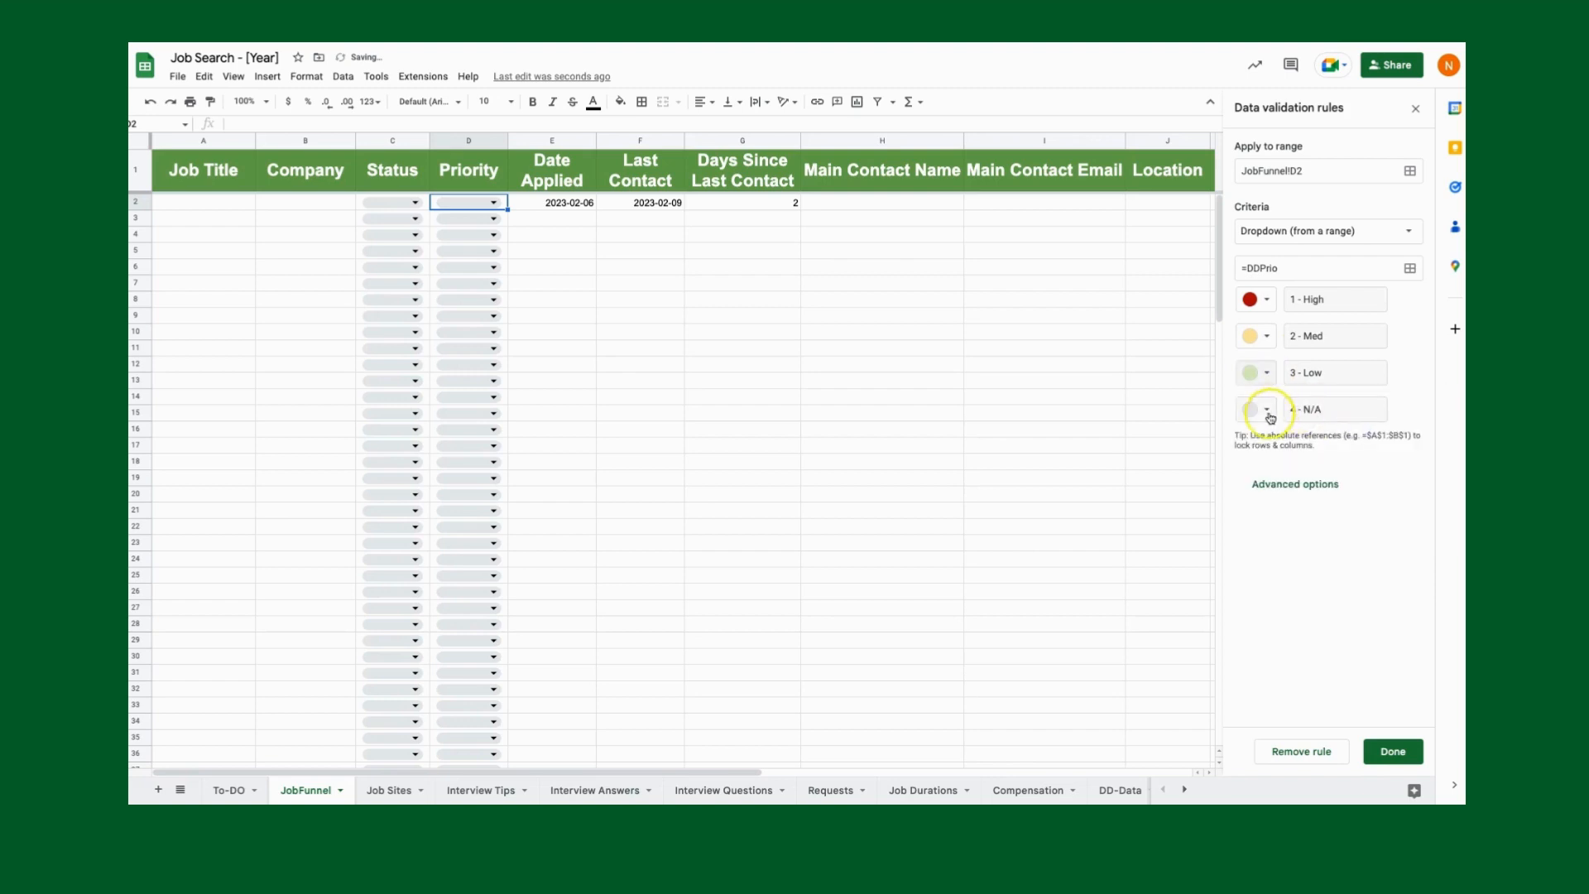
# Save the Priority rule with 4 - N/A left grey for all matching dropdowns, and check the Status option colors in C2.
pyautogui.click(1269, 411)
pyautogui.click(1401, 416)
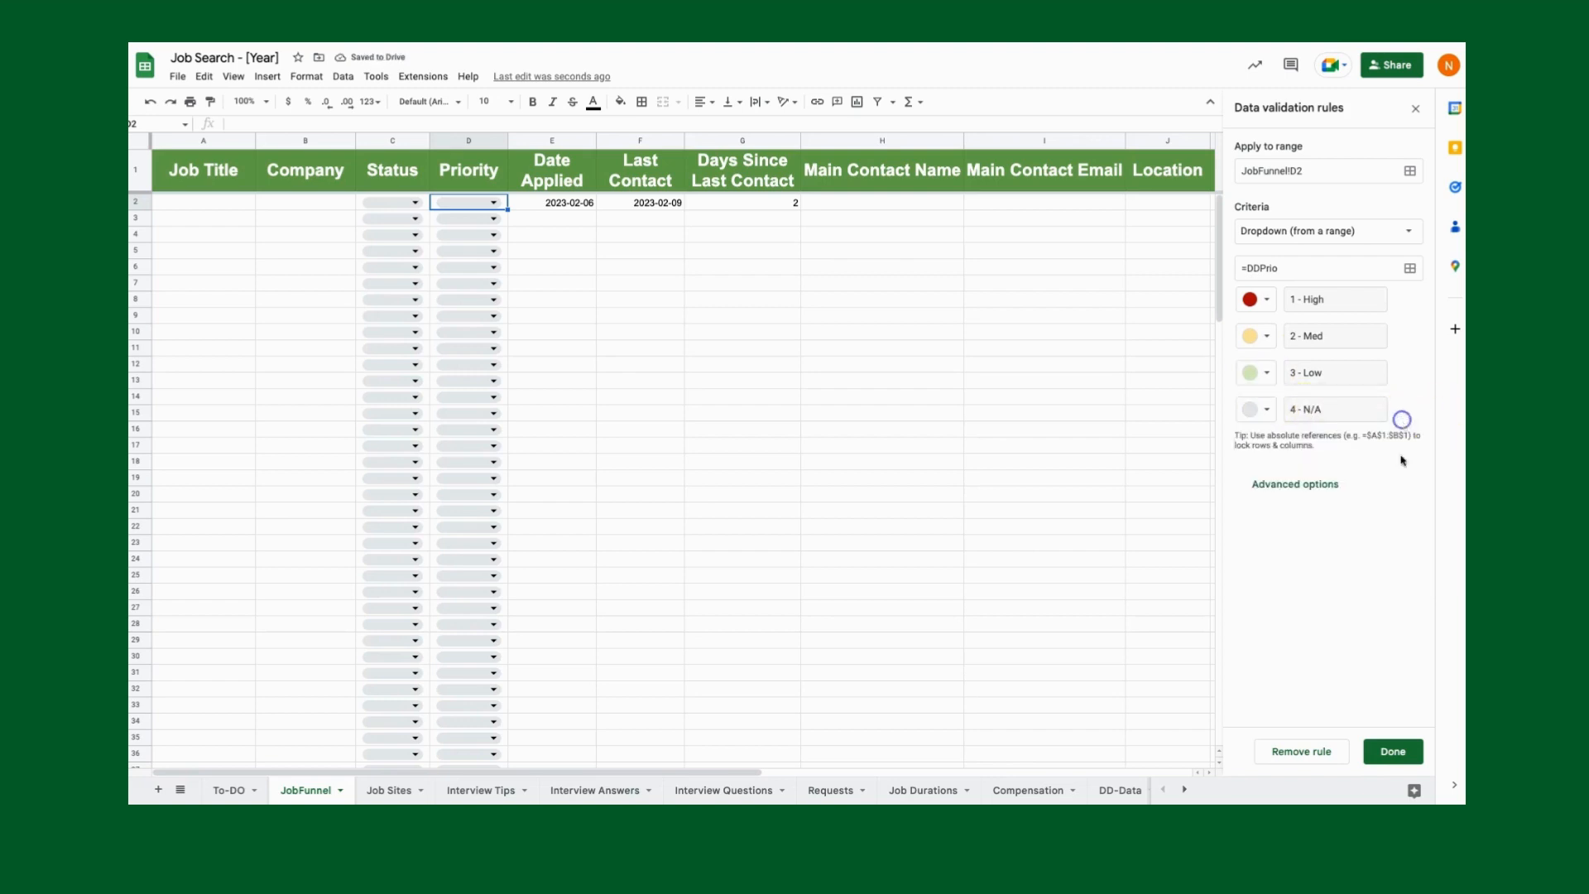
pyautogui.click(1393, 751)
pyautogui.click(1010, 456)
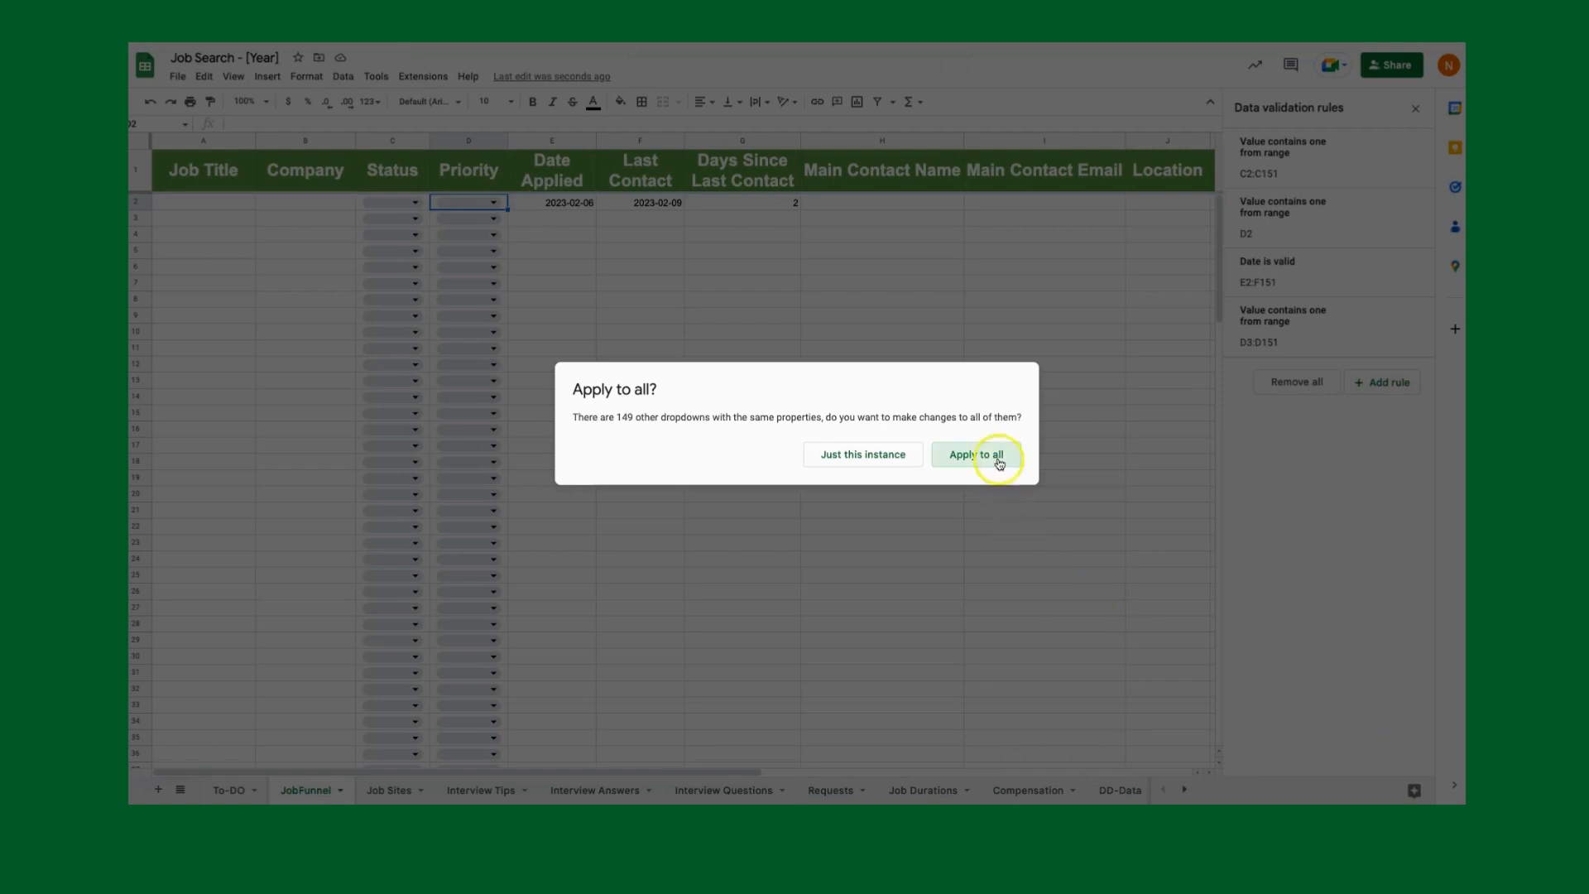
pyautogui.click(368, 204)
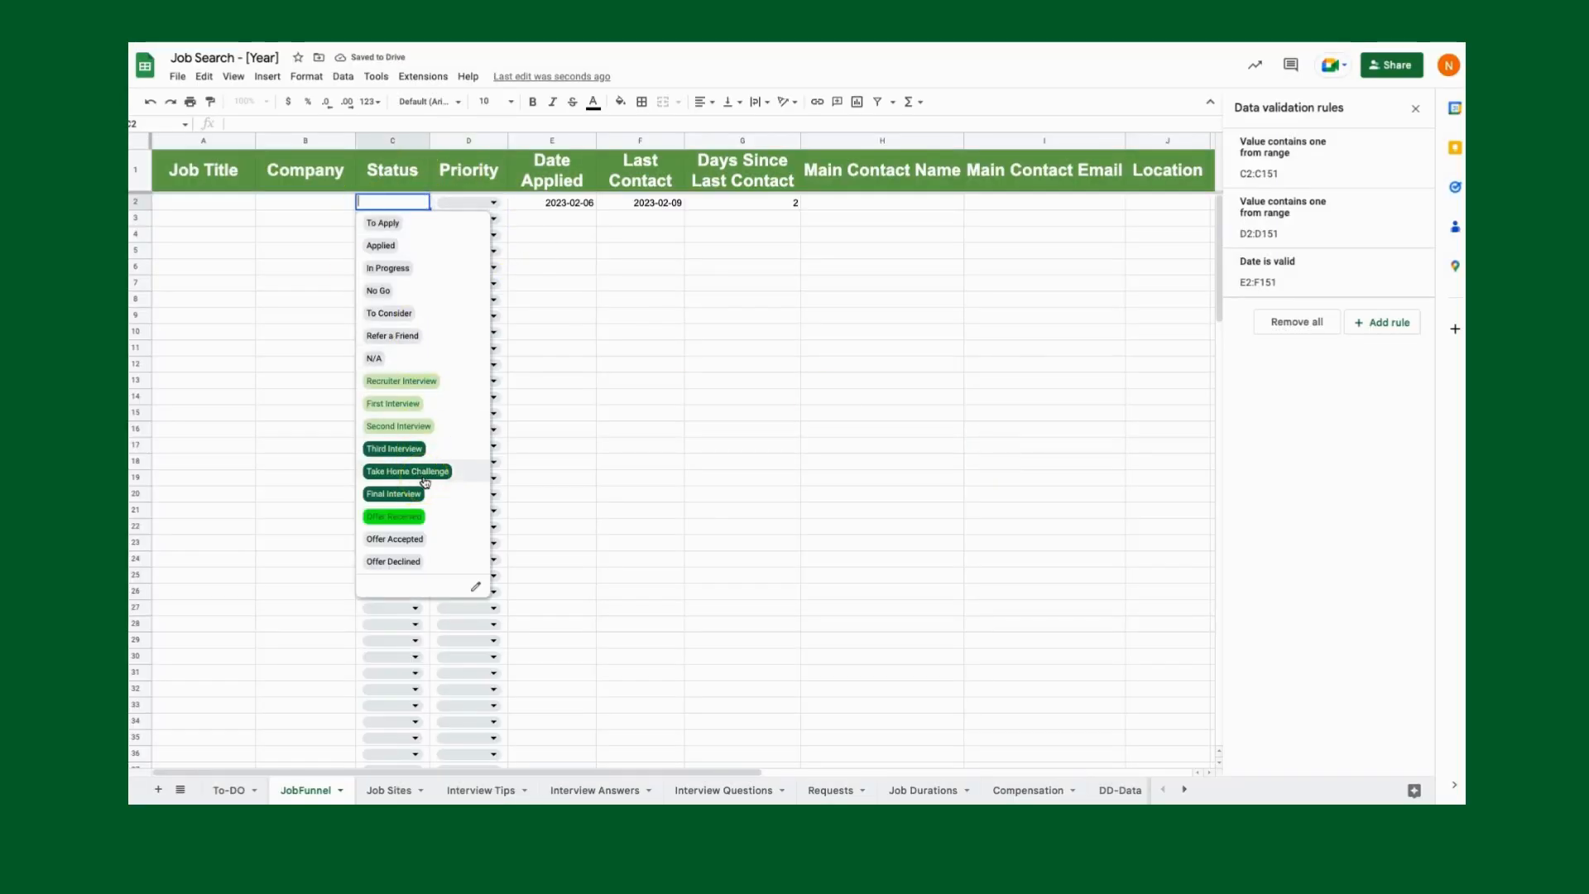
pyautogui.click(538, 429)
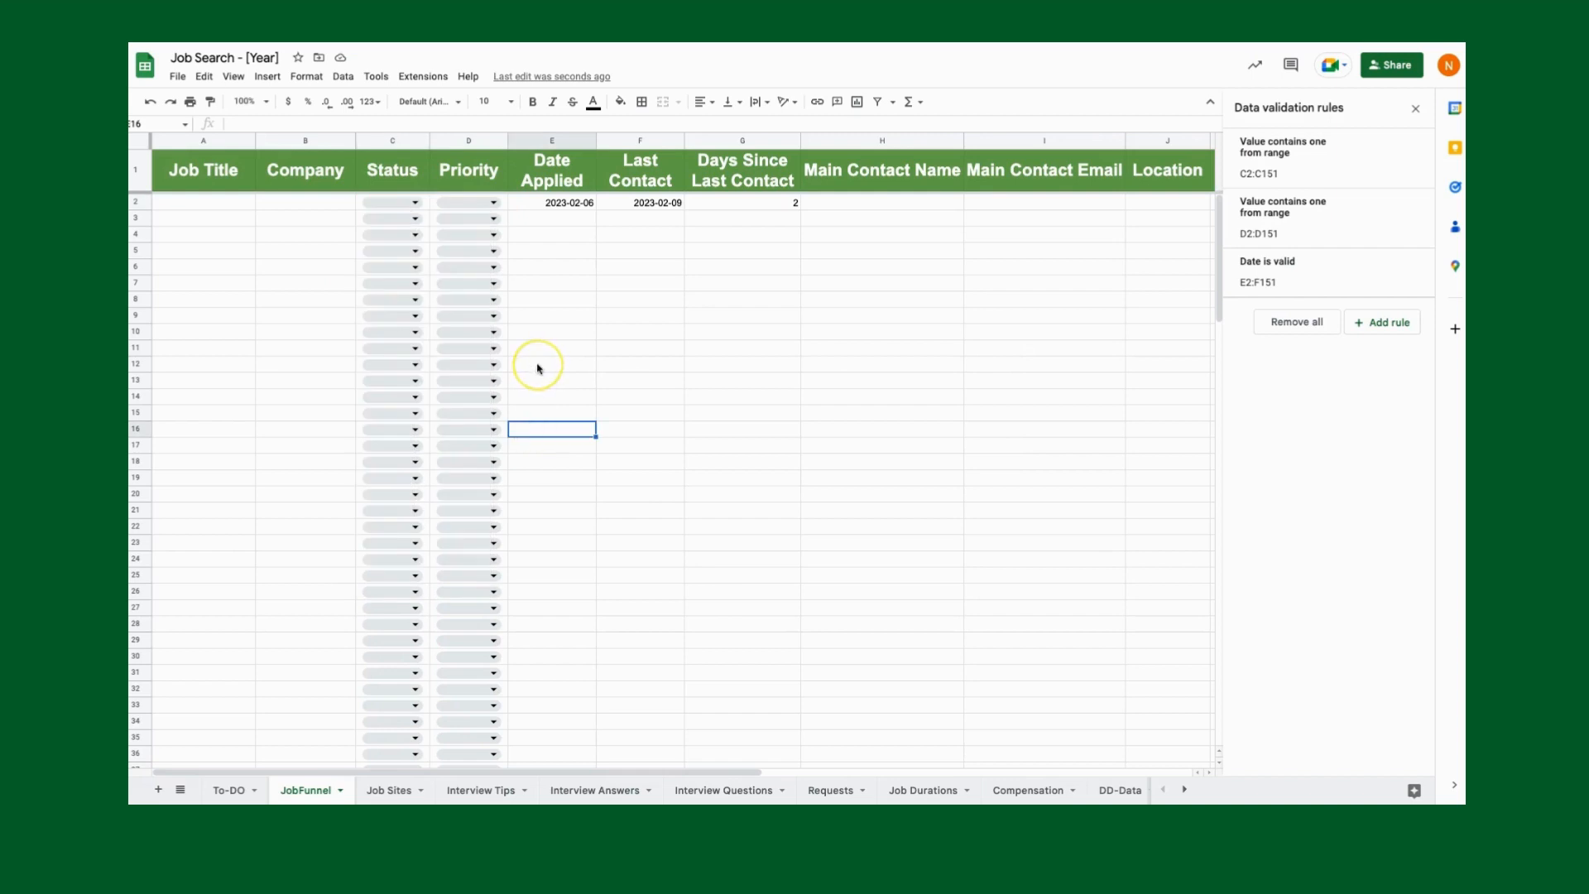
# Look over the Potential Question column on the Interview Answers sheet and view the Interview Questions sheet.
pyautogui.click(595, 790)
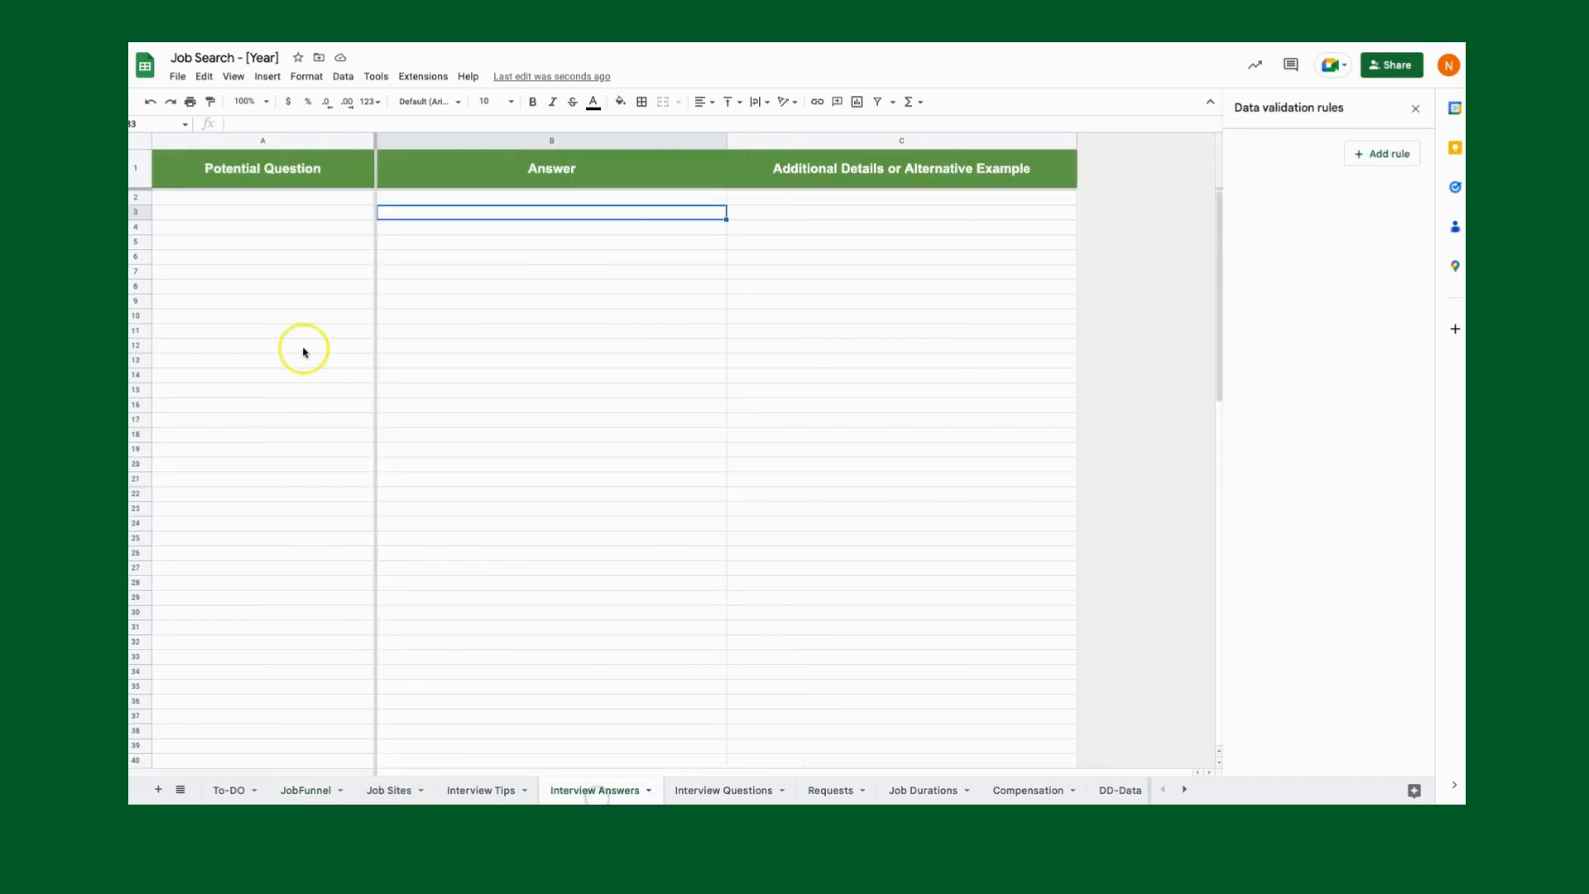
pyautogui.moveTo(265, 198); pyautogui.dragTo(284, 514)
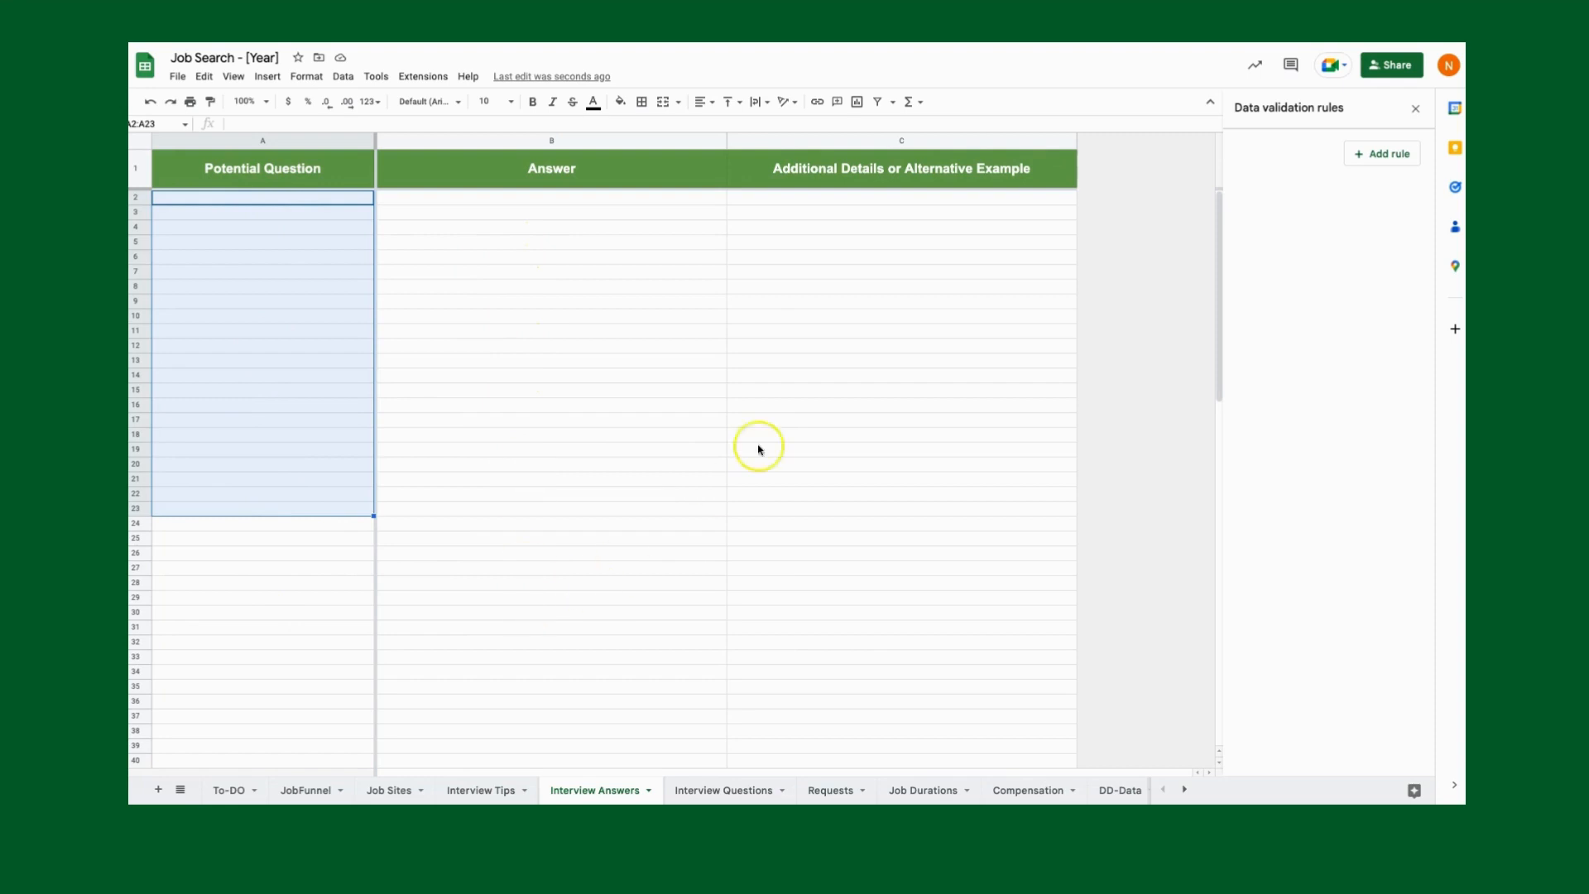
pyautogui.click(719, 788)
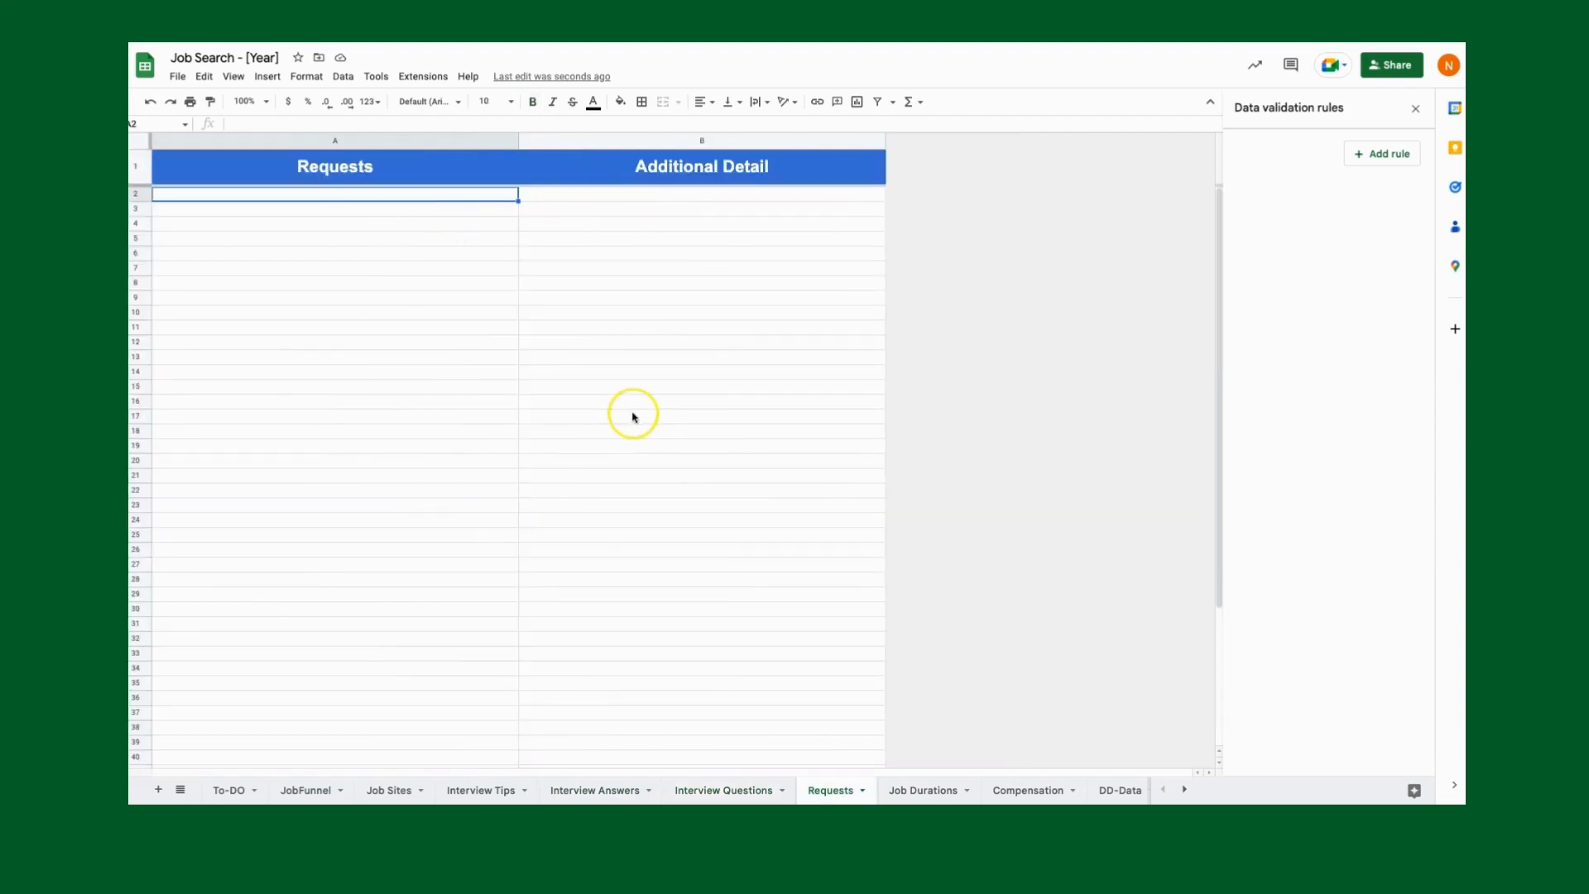
# On the Requests sheet, enter "Review resume" in A2 and "Review linkedin" in A3, and begin another request in A4.
pyautogui.click(327, 194)
pyautogui.write('Review')
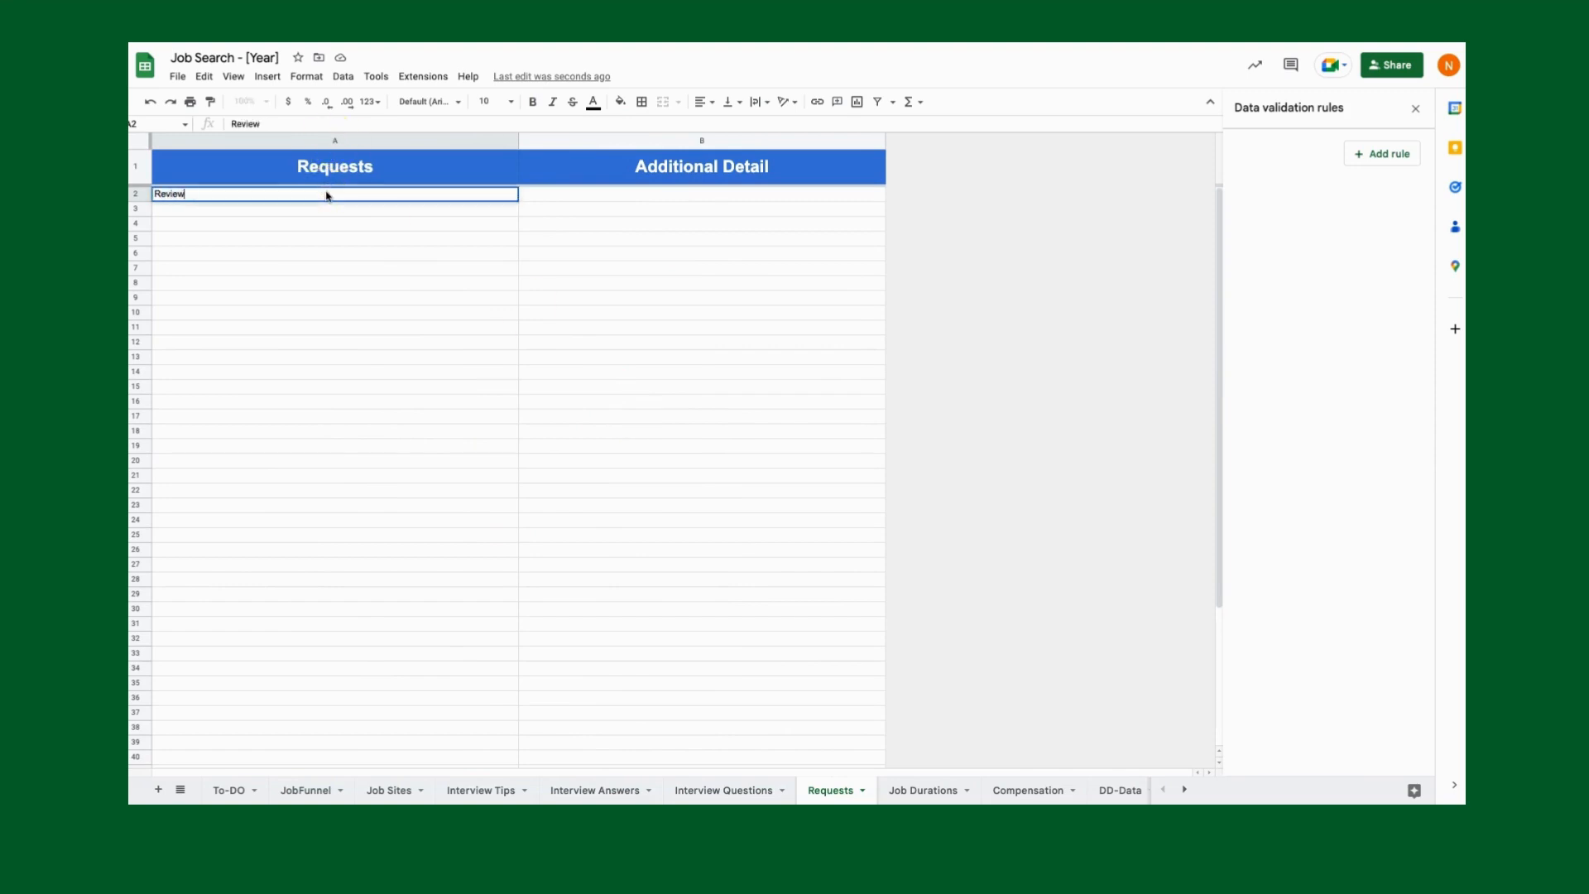
pyautogui.write(' resume')
pyautogui.press('Return')
pyautogui.write('Review linkedin')
pyautogui.press('Return')
pyautogui.write('A')
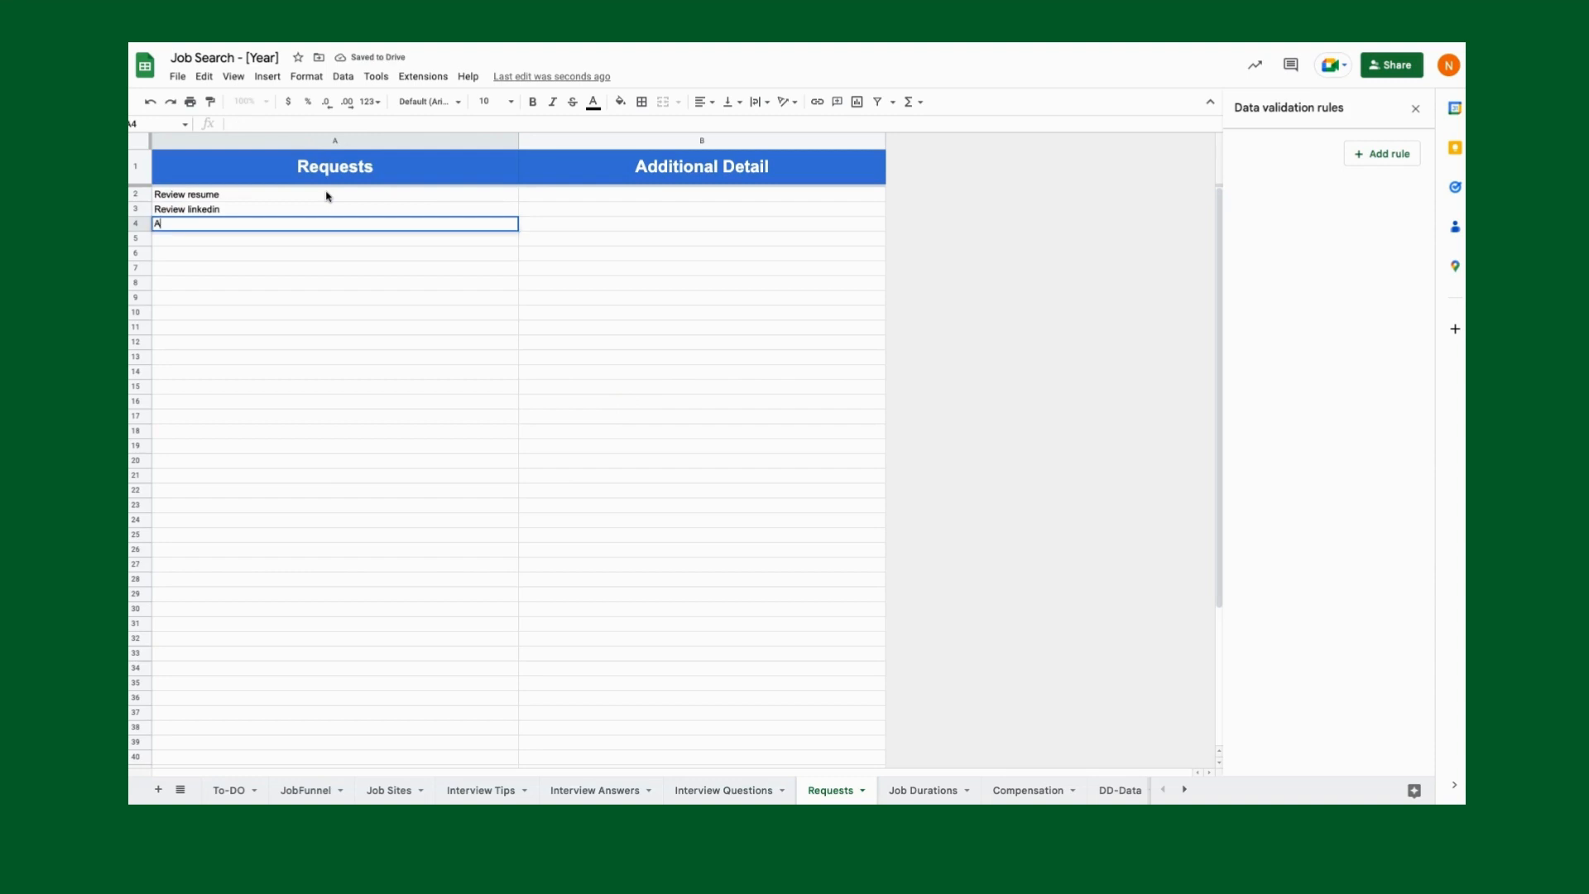